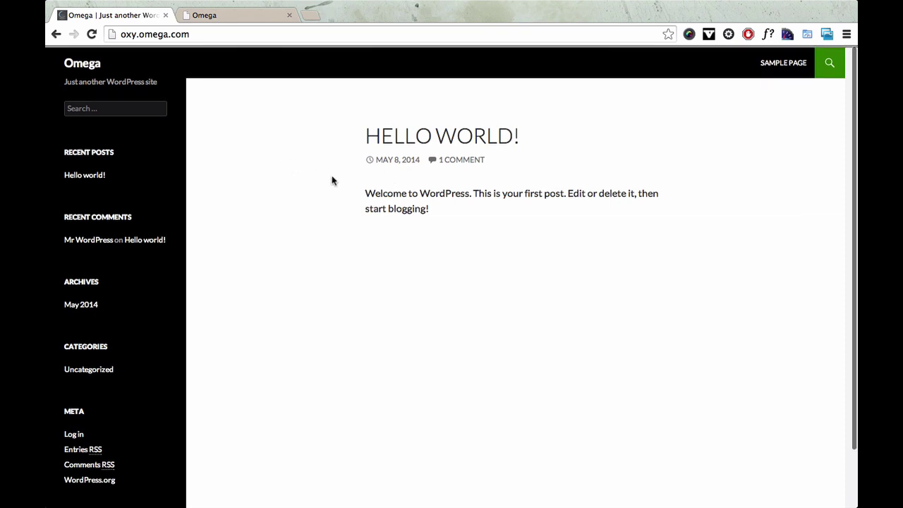
# Scroll through the Omega demo site, then return to the blank WordPress site tab
pyautogui.click(233, 17)
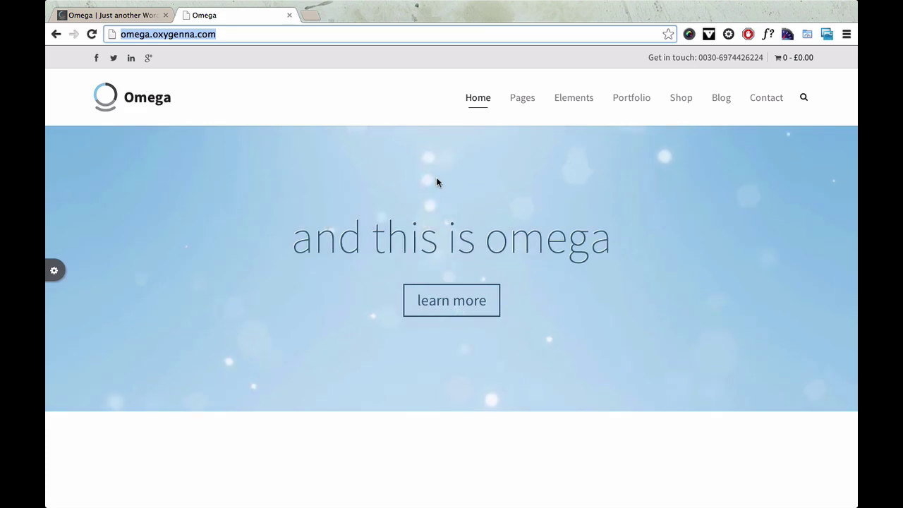
pyautogui.scroll(-10, 436, 182)
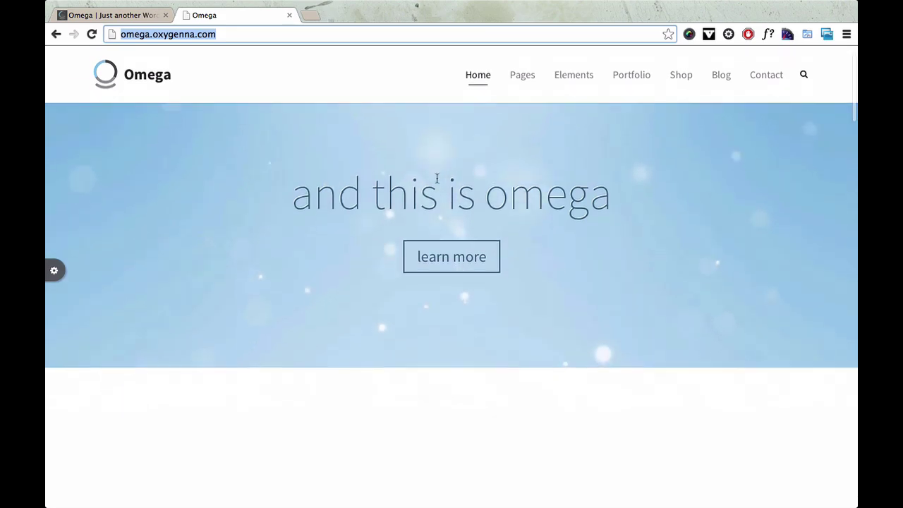
pyautogui.scroll(-15, 436, 182)
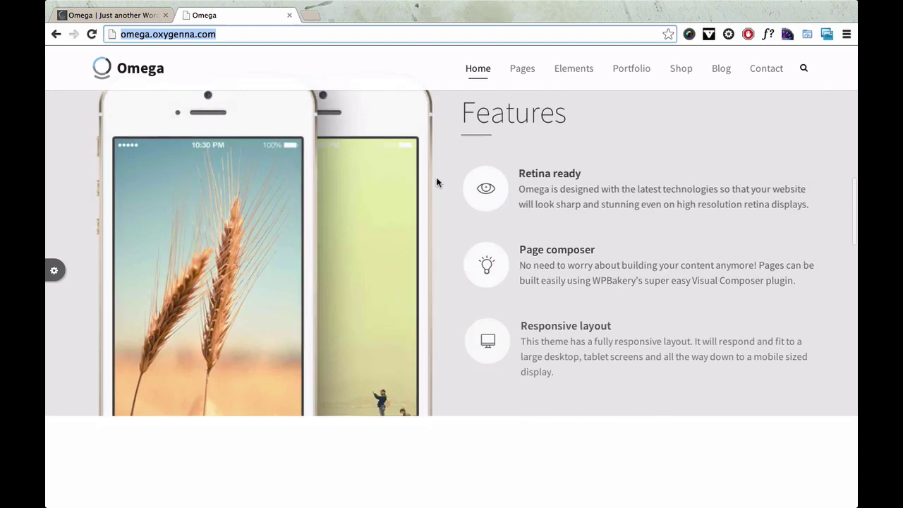
pyautogui.scroll(20, 436, 182)
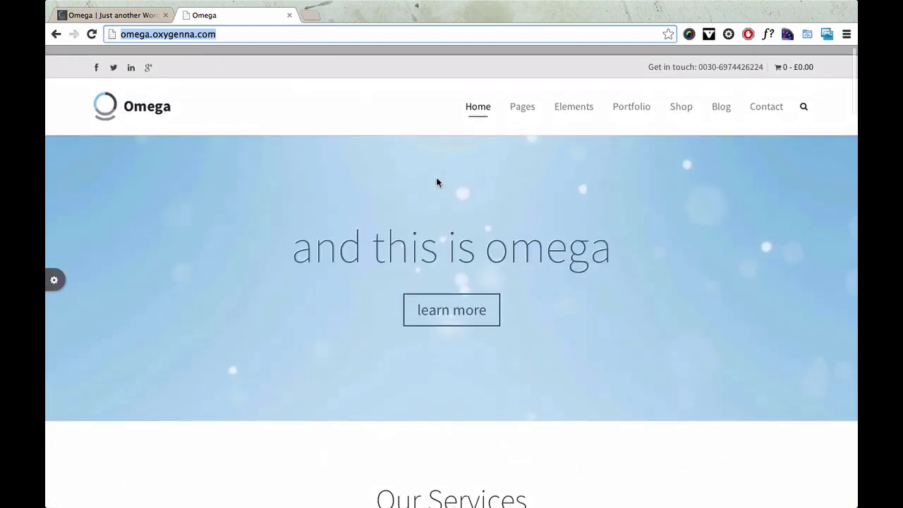
pyautogui.click(113, 15)
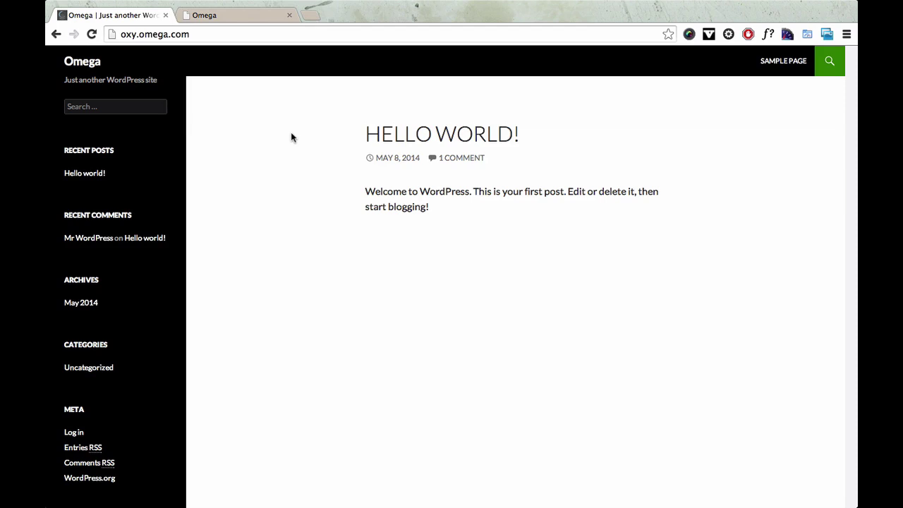
# In Finder, unzip omega-1.0.zip and open the extracted omega-1.0 folder
pyautogui.hotkey('ctrl', 'Left')
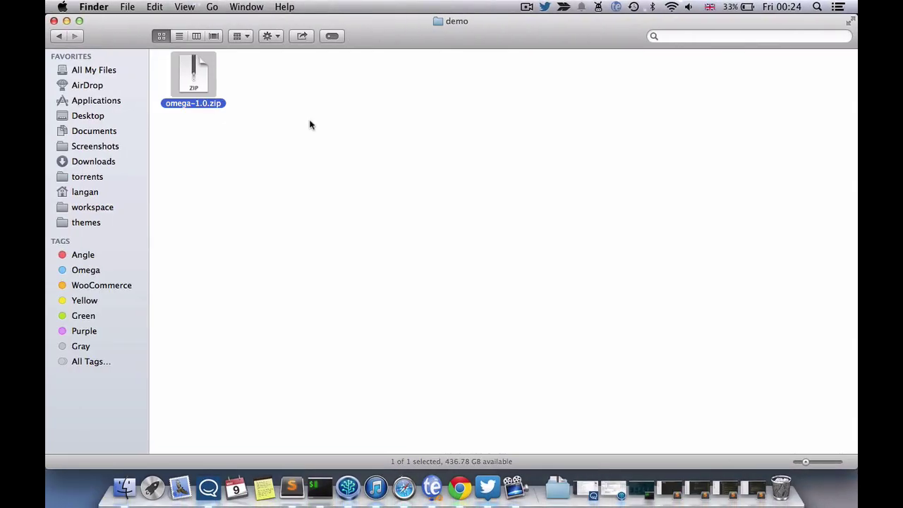
pyautogui.click(284, 86)
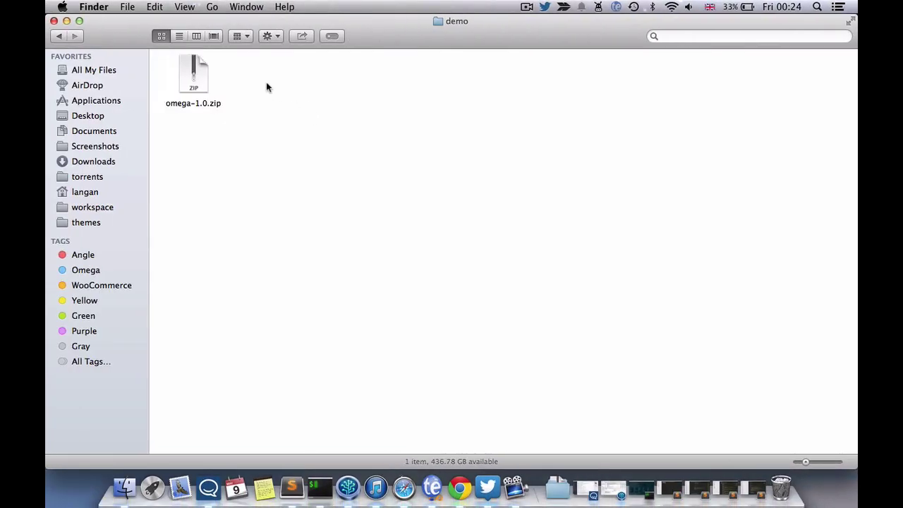
pyautogui.doubleClick(192, 79)
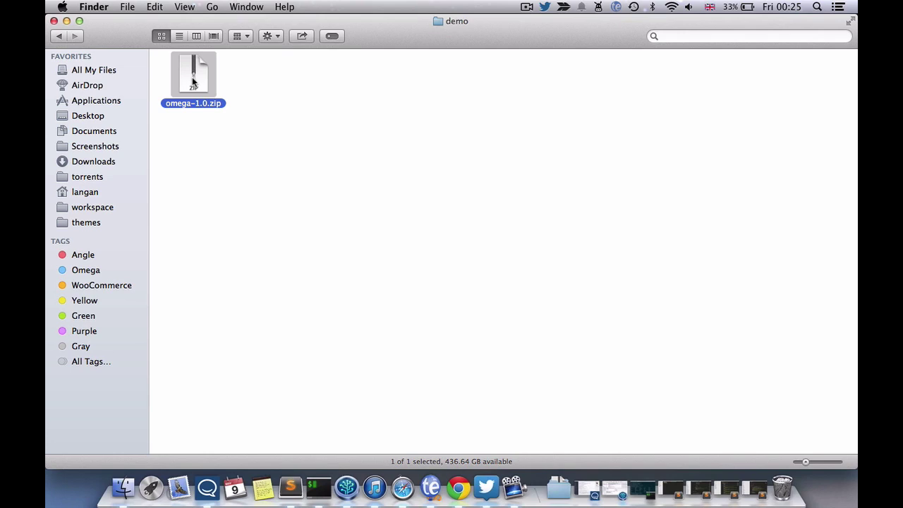
pyautogui.moveTo(222, 83); pyautogui.dragTo(298, 82)
pyautogui.doubleClick(290, 82)
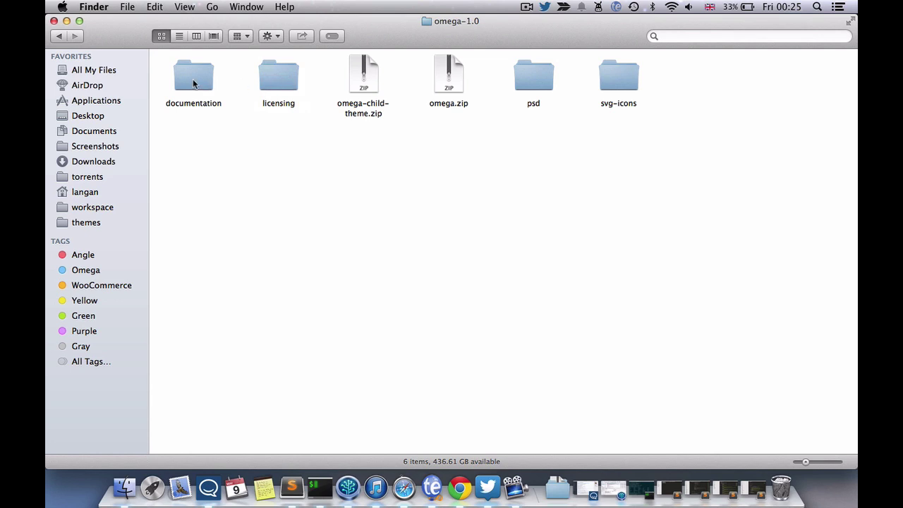
# View documentation/index.html in Chrome, then close it and return to Finder
pyautogui.doubleClick(194, 83)
pyautogui.click(534, 103)
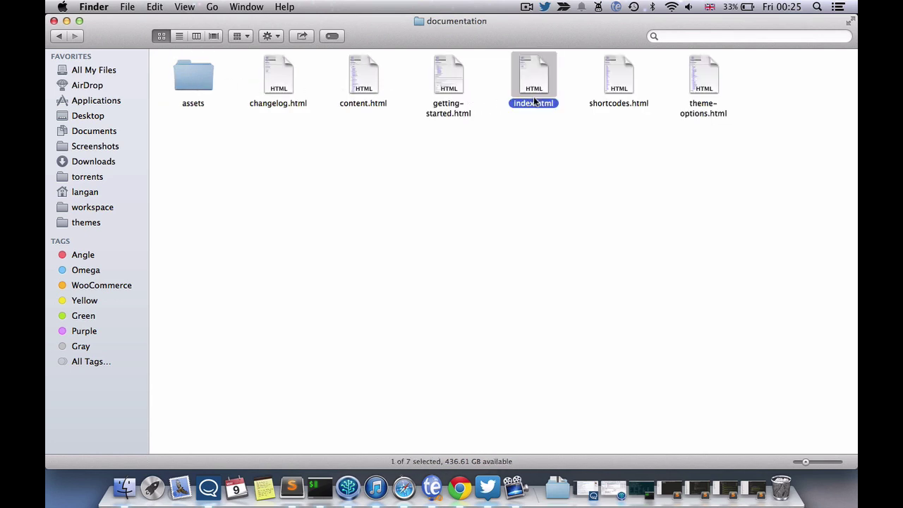
pyautogui.doubleClick(534, 103)
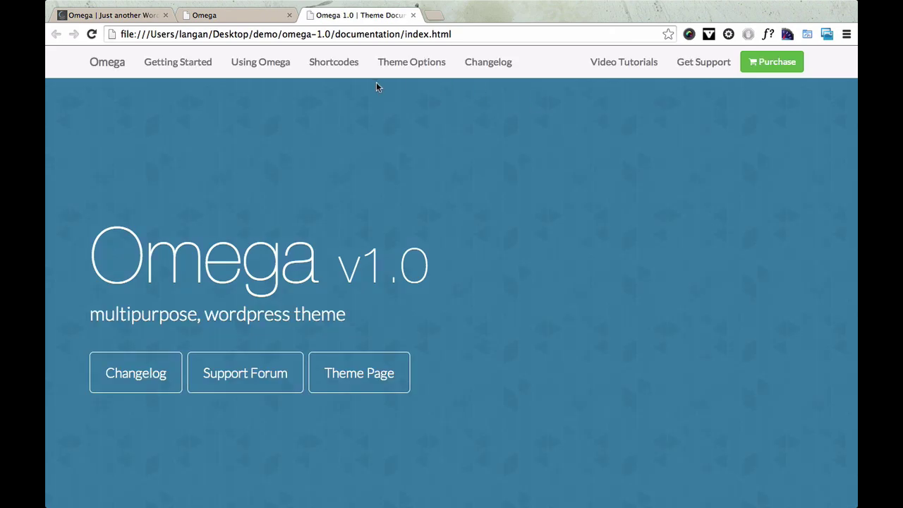
pyautogui.click(413, 14)
pyautogui.press('super+Tab')
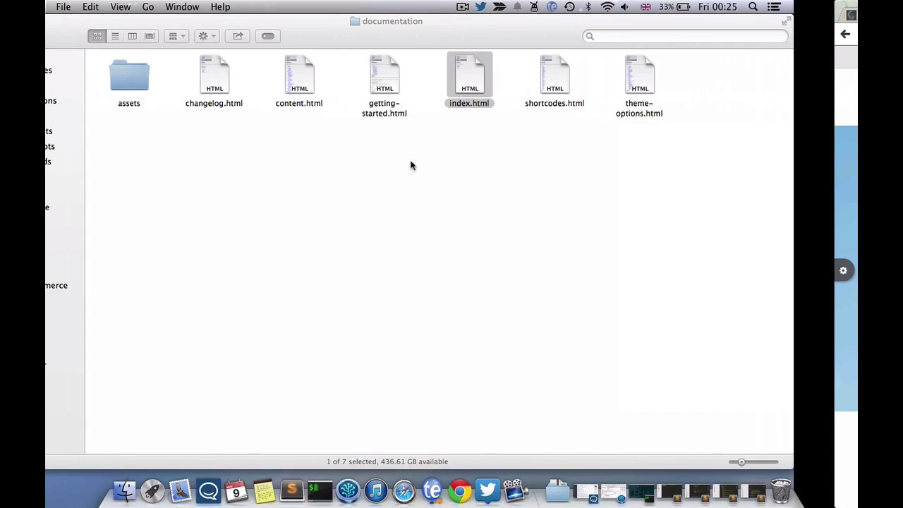
# Back in omega-1.0, look over the licensing folder, omega-child-theme.zip and omega.zip
pyautogui.click(57, 38)
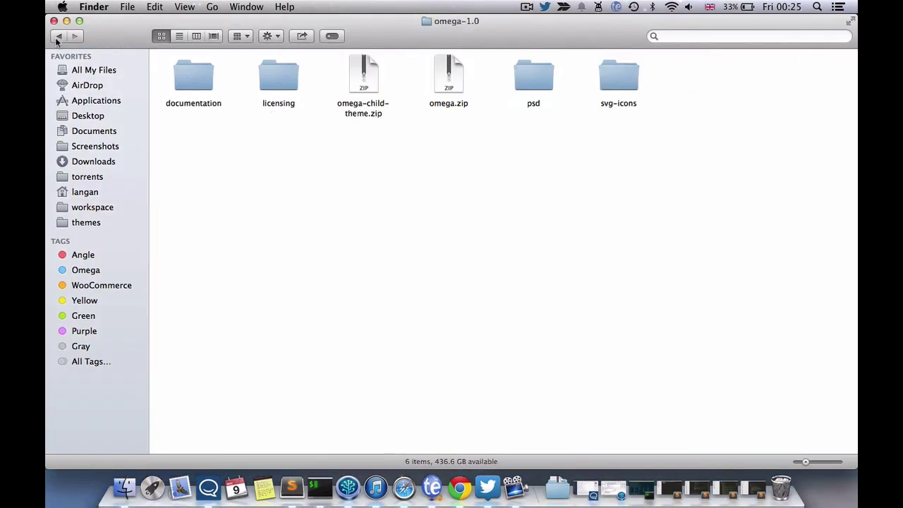
pyautogui.click(277, 86)
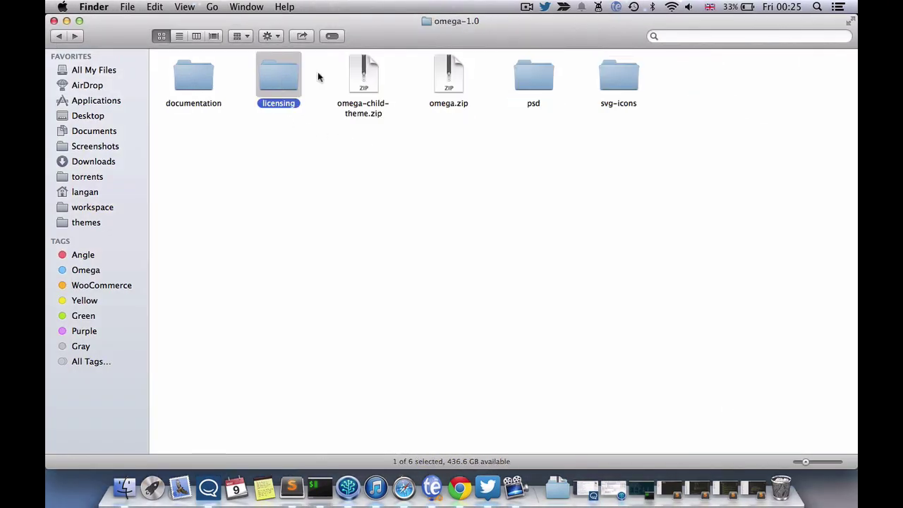
pyautogui.click(370, 79)
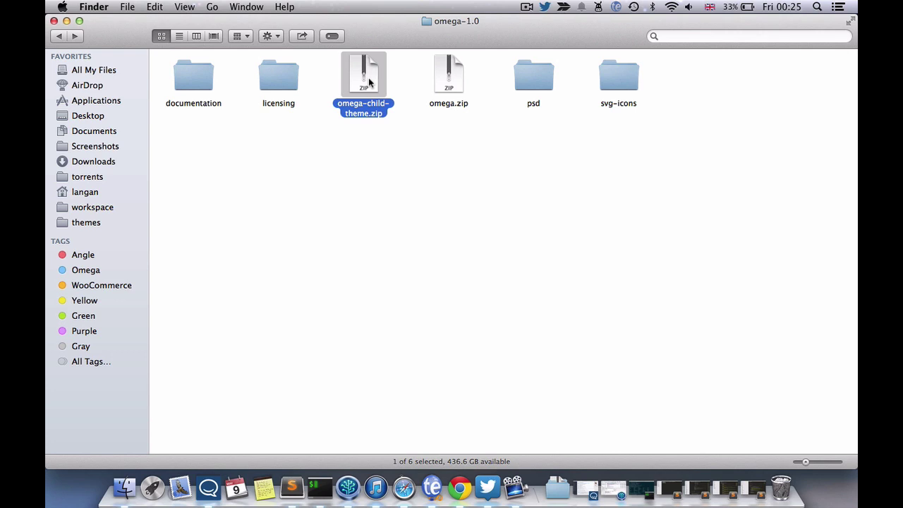
pyautogui.click(462, 87)
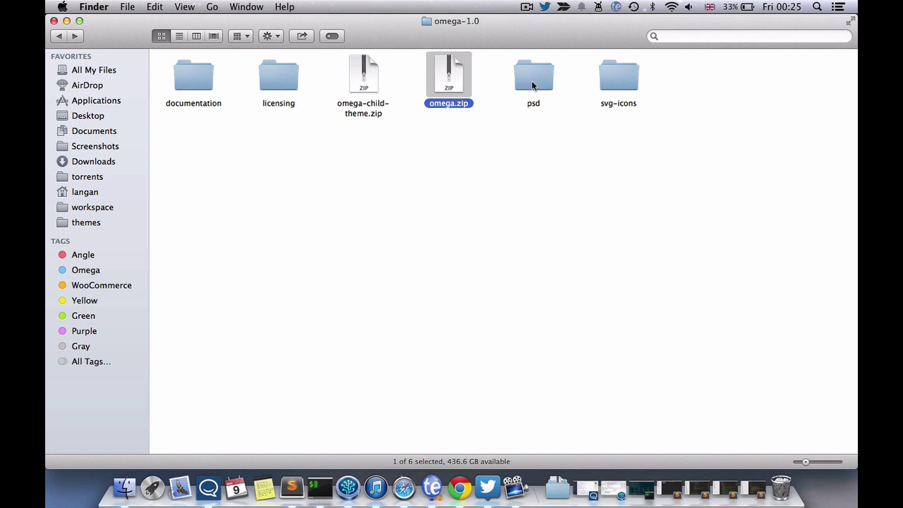
# Look inside the psd folder at home.psd, then go back and select omega.zip
pyautogui.click(532, 84)
pyautogui.doubleClick(532, 84)
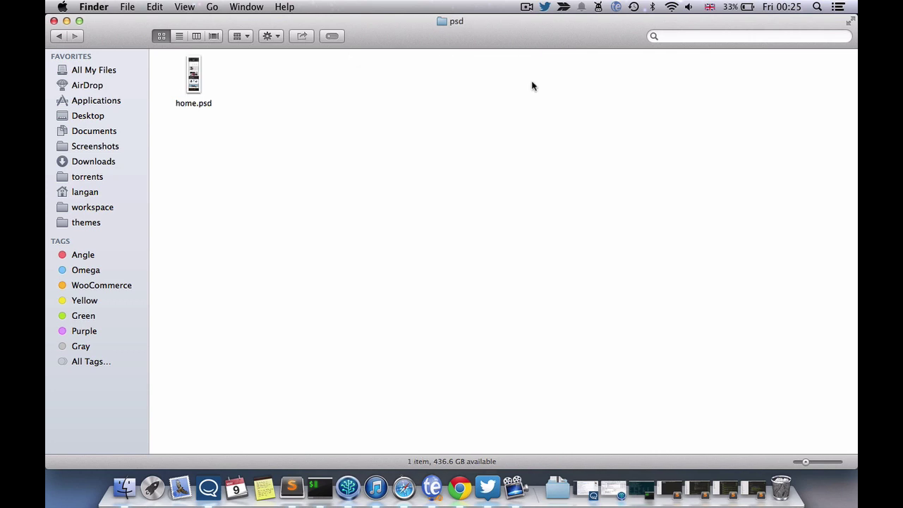
pyautogui.click(205, 78)
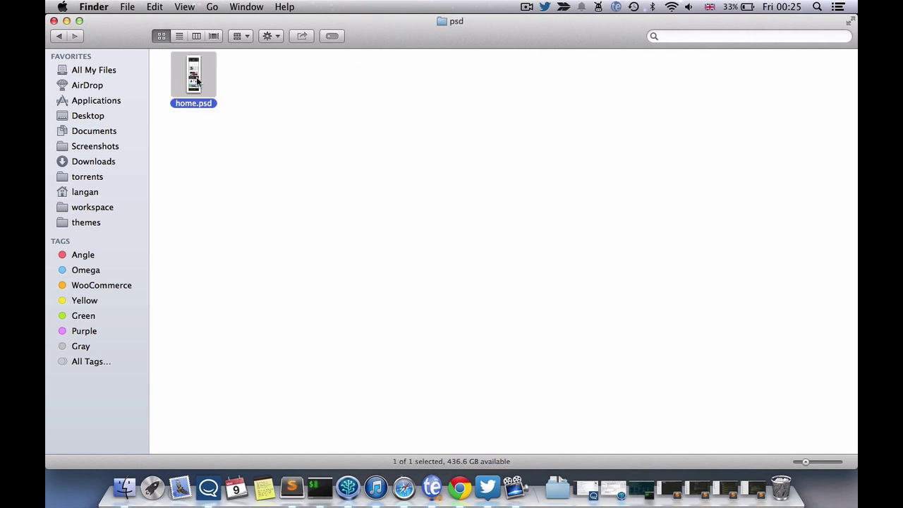
pyautogui.click(61, 38)
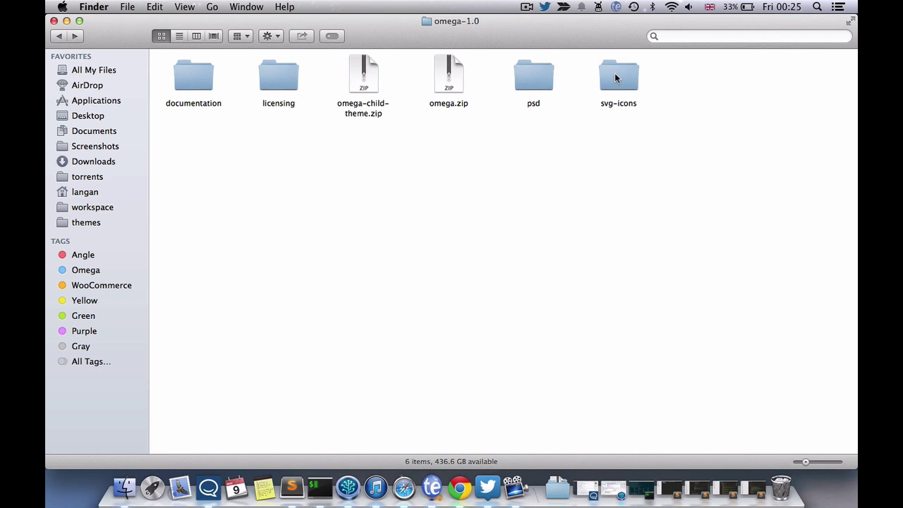
pyautogui.click(442, 69)
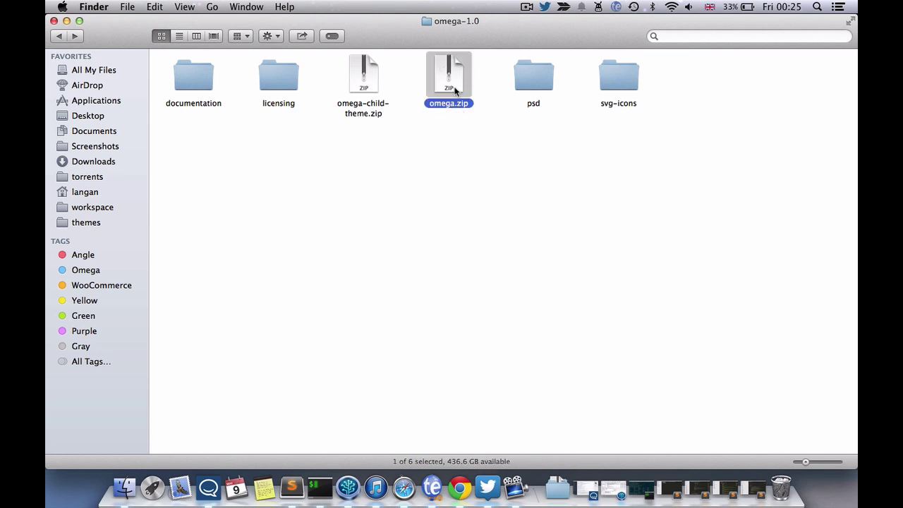
# In Chrome, load the site's /wp-admin login page
pyautogui.press('super+Tab')
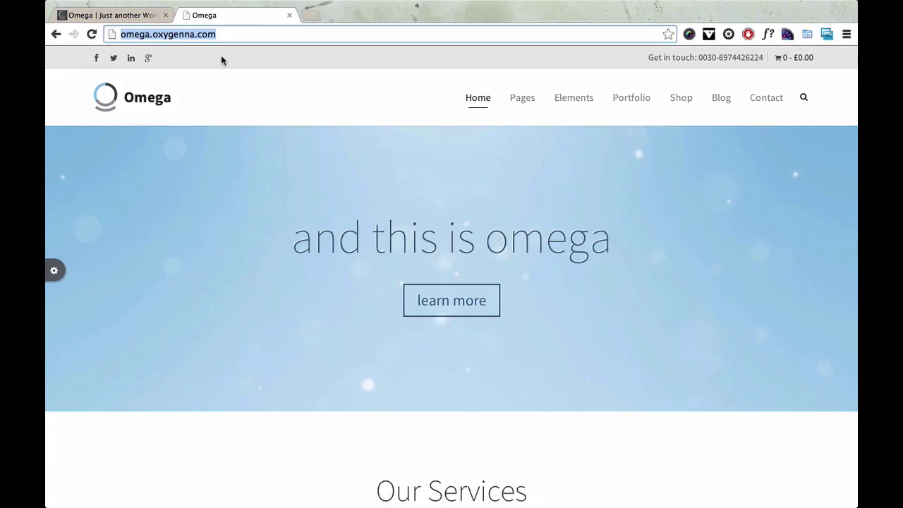
pyautogui.click(134, 15)
pyautogui.click(208, 34)
pyautogui.click(256, 38)
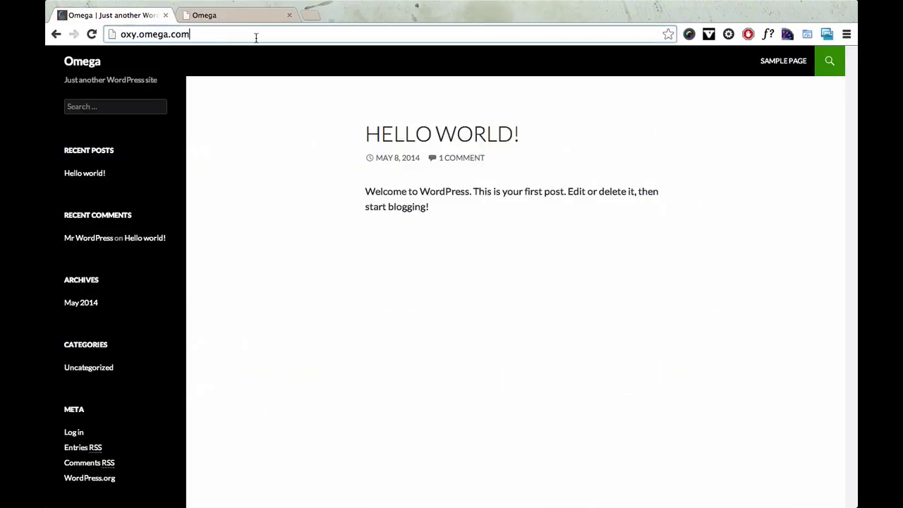
pyautogui.write('/wp-admin')
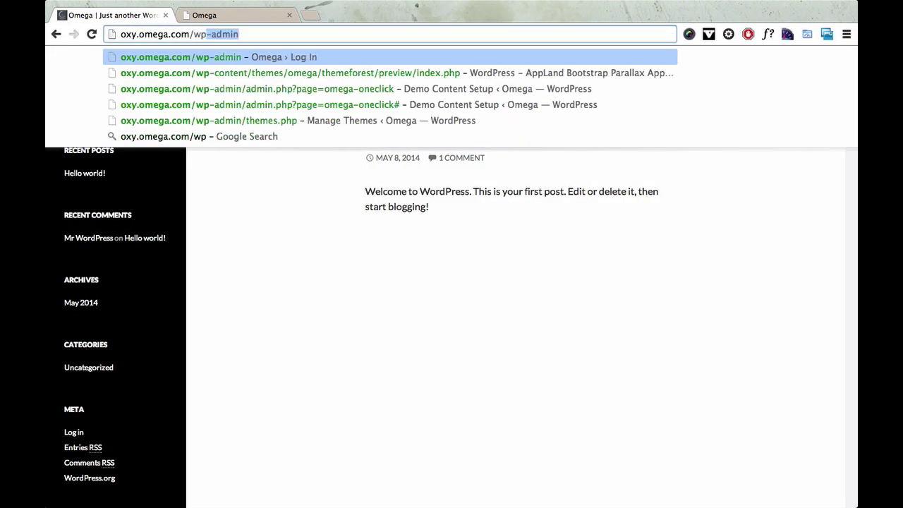
pyautogui.press('Return')
# Log in with the admin username and its password
pyautogui.click(397, 220)
pyautogui.write('a')
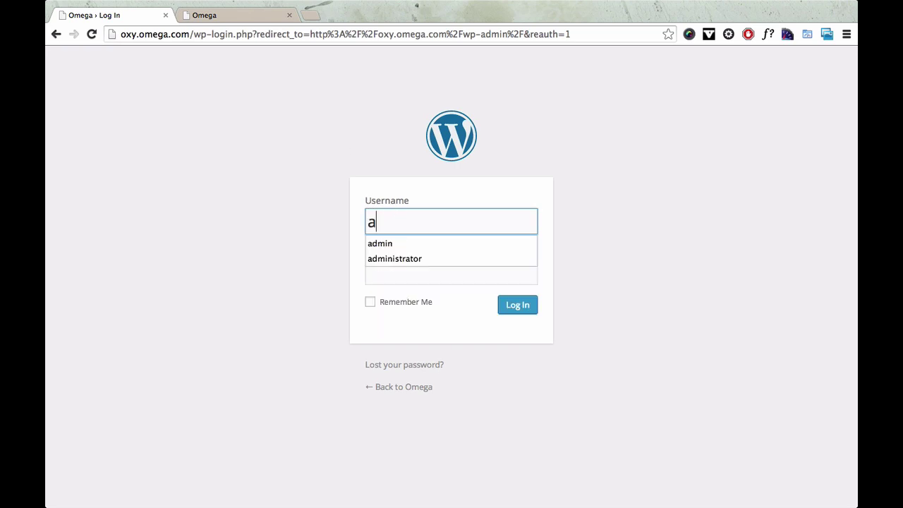
pyautogui.write('d')
pyautogui.press('Tab')
pyautogui.hotkey('shift', 'Tab')
pyautogui.press('Right')
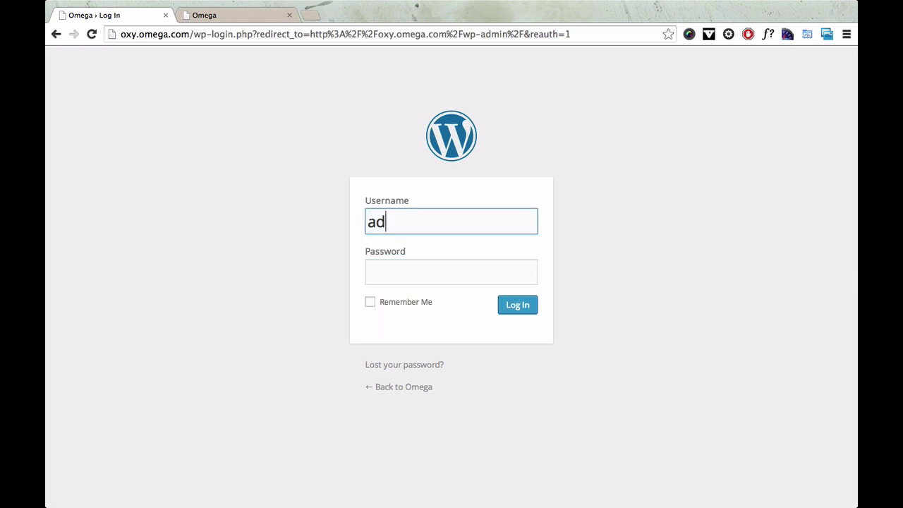
pyautogui.write('min')
pyautogui.press('Tab')
pyautogui.write('******')
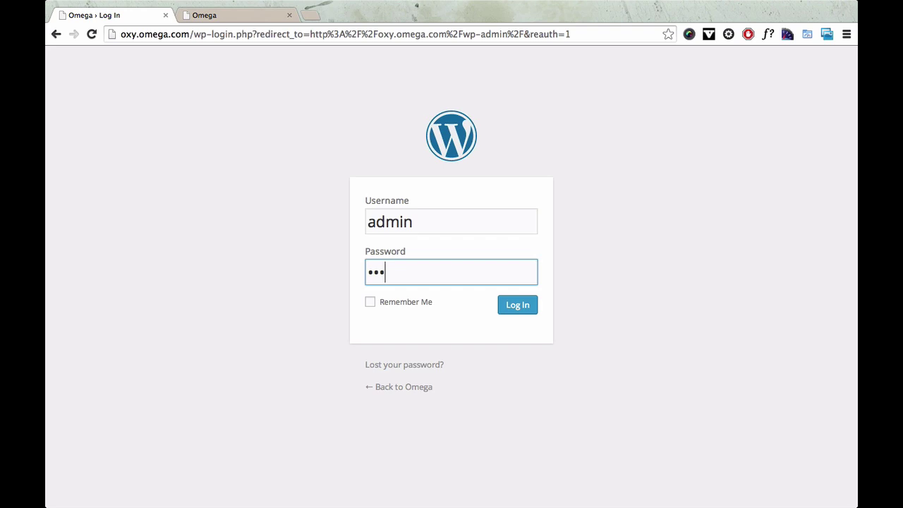
pyautogui.press('Return')
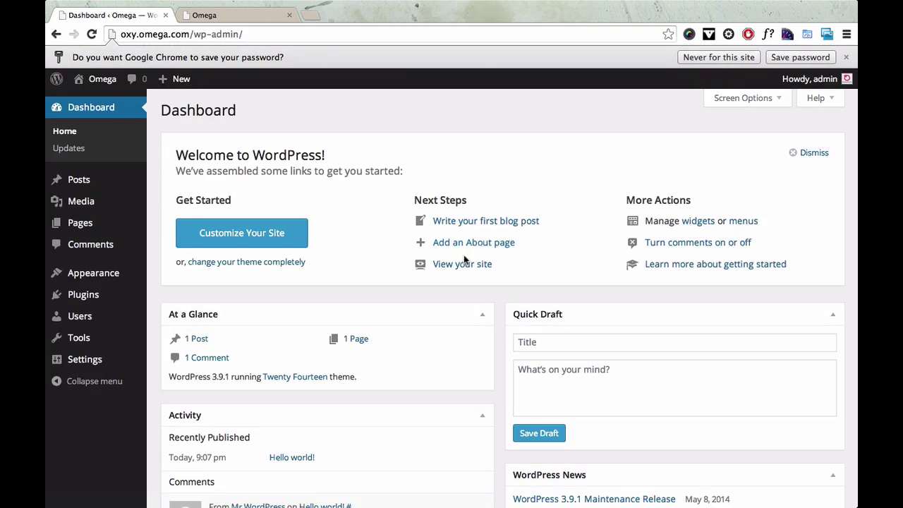
# Go to Appearance > Themes > Add New > Upload Theme and choose omega.zip
pyautogui.moveTo(121, 275)
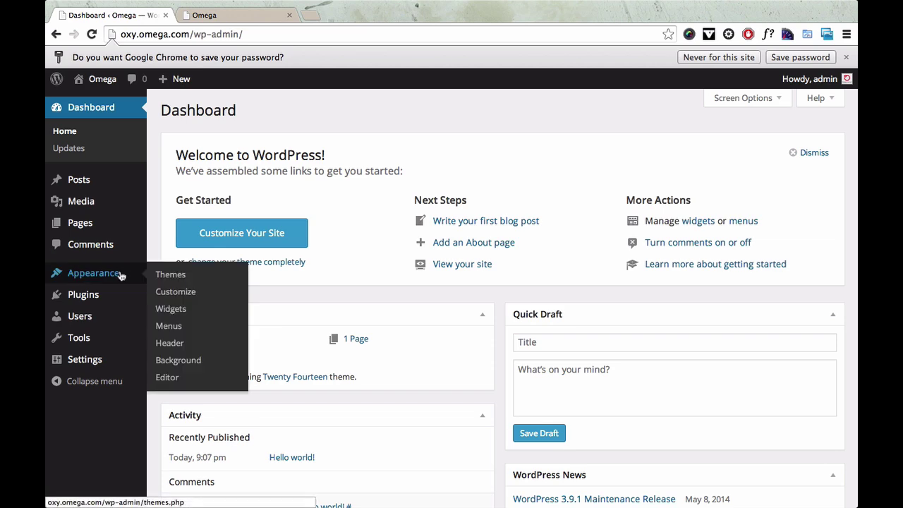
pyautogui.click(169, 274)
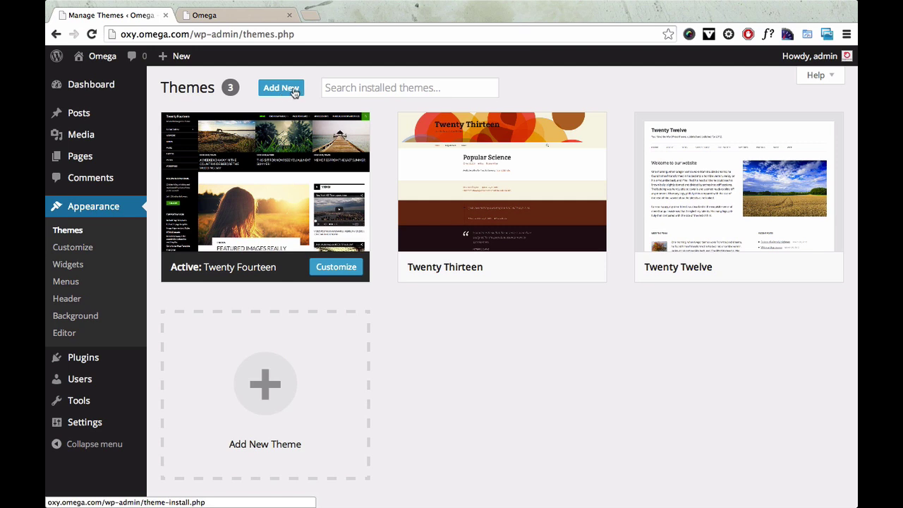
pyautogui.click(295, 92)
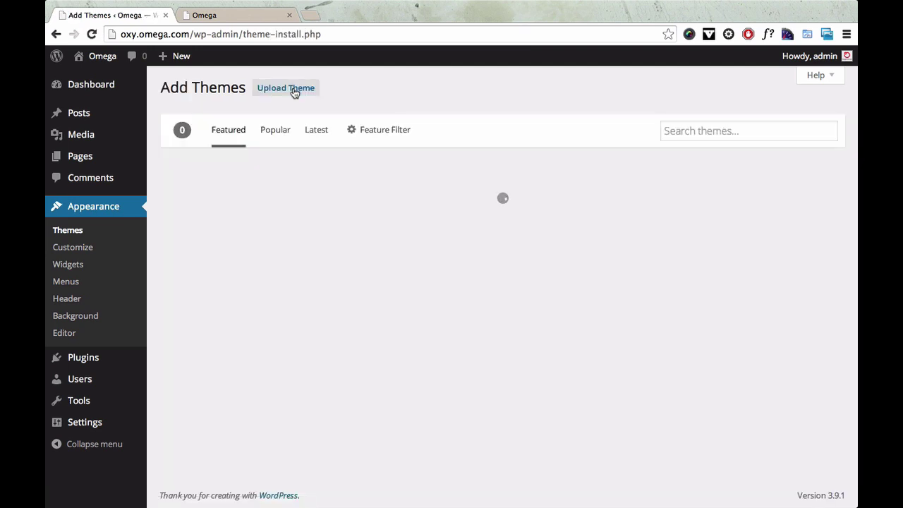
pyautogui.click(295, 90)
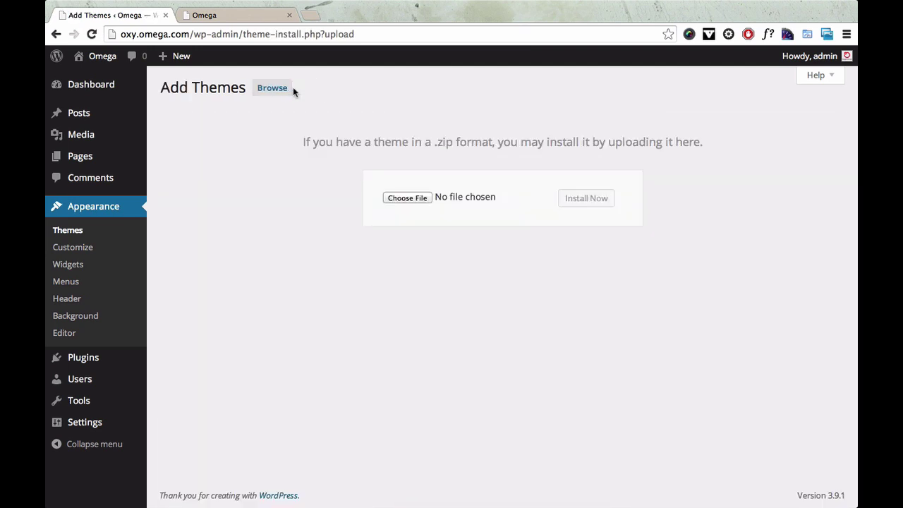
pyautogui.click(423, 200)
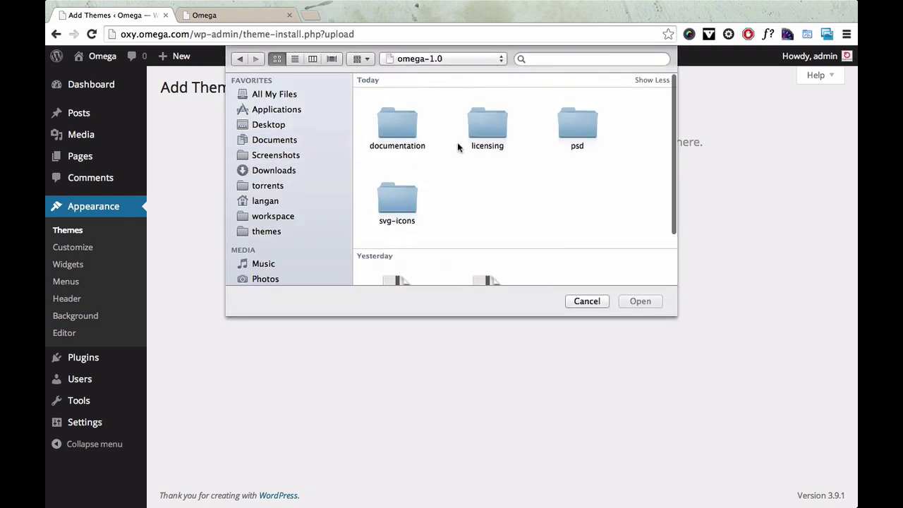
pyautogui.scroll(-2, 445, 165)
pyautogui.scroll(-3, 445, 166)
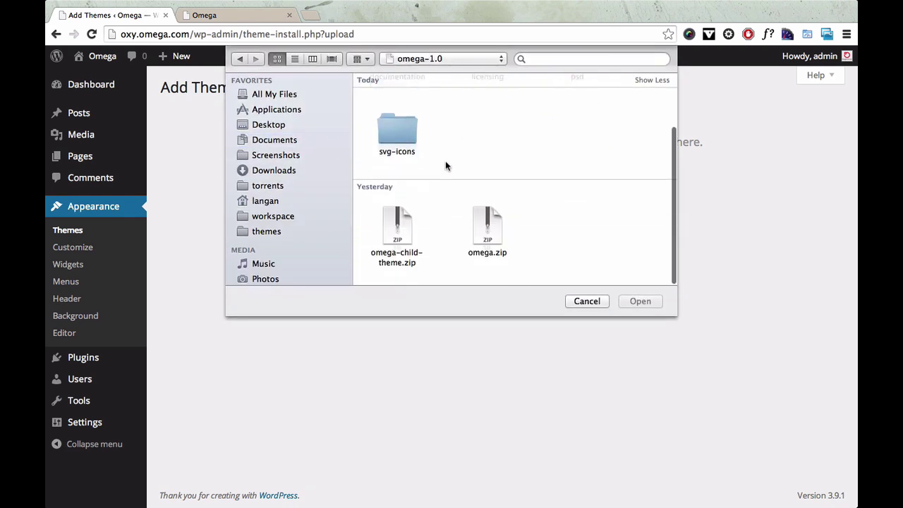
pyautogui.doubleClick(489, 233)
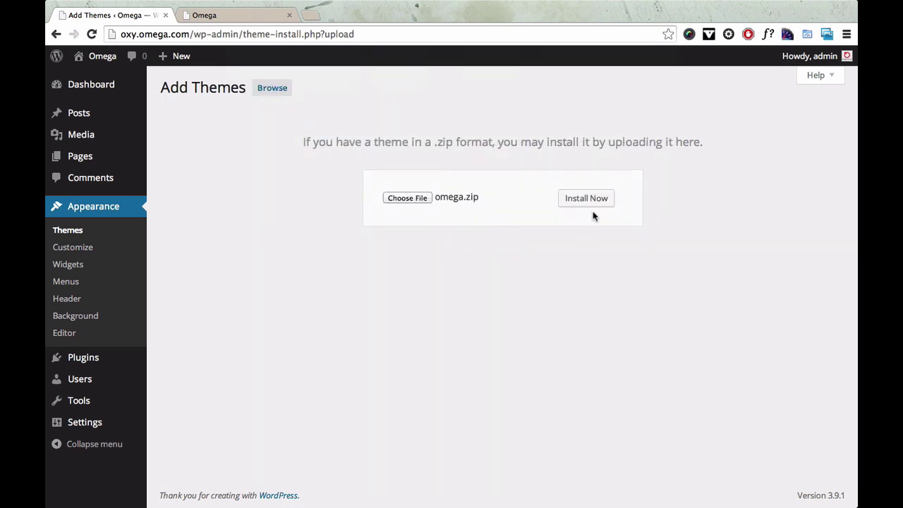
# Install and activate the Omega theme, then open Omega's Demo Content Setup page
pyautogui.click(587, 199)
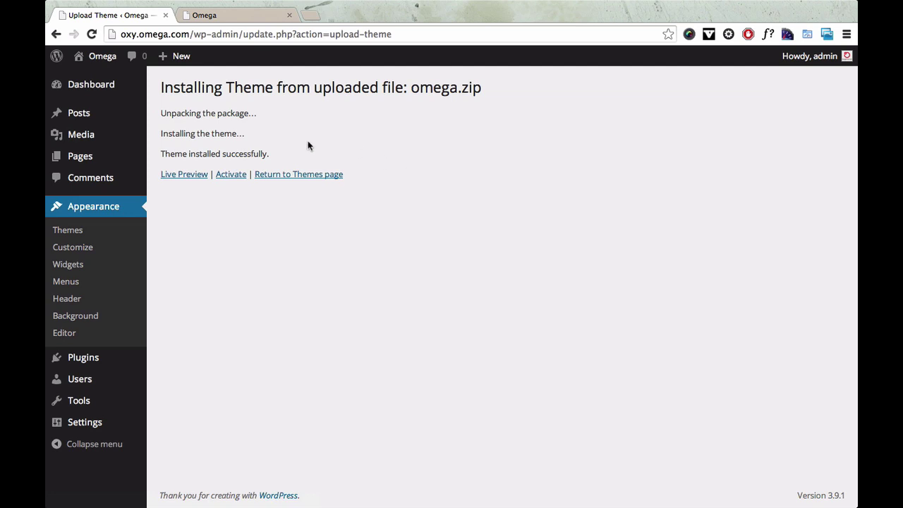
pyautogui.click(229, 177)
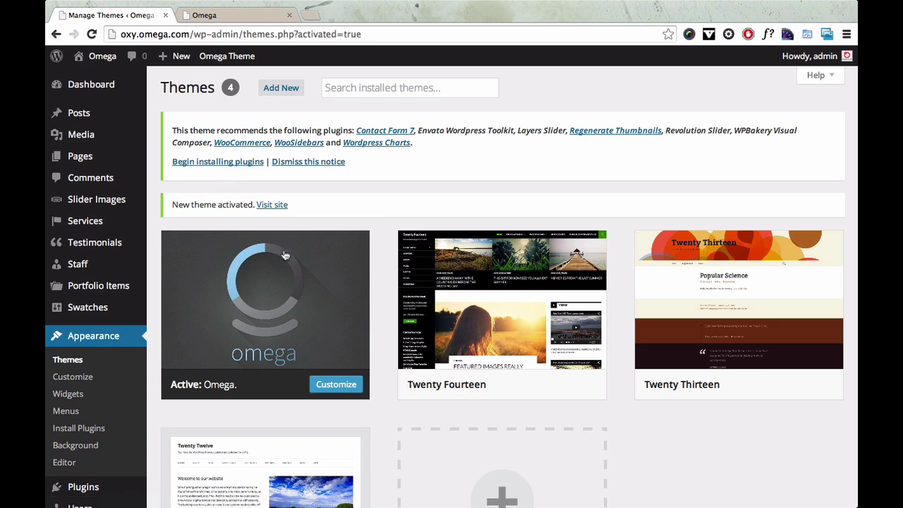
pyautogui.moveTo(294, 274)
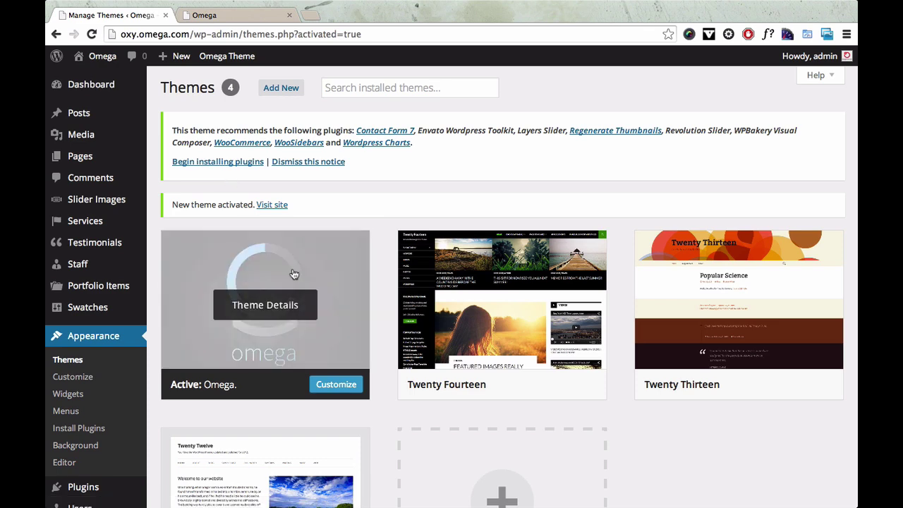
pyautogui.scroll(-2, 294, 275)
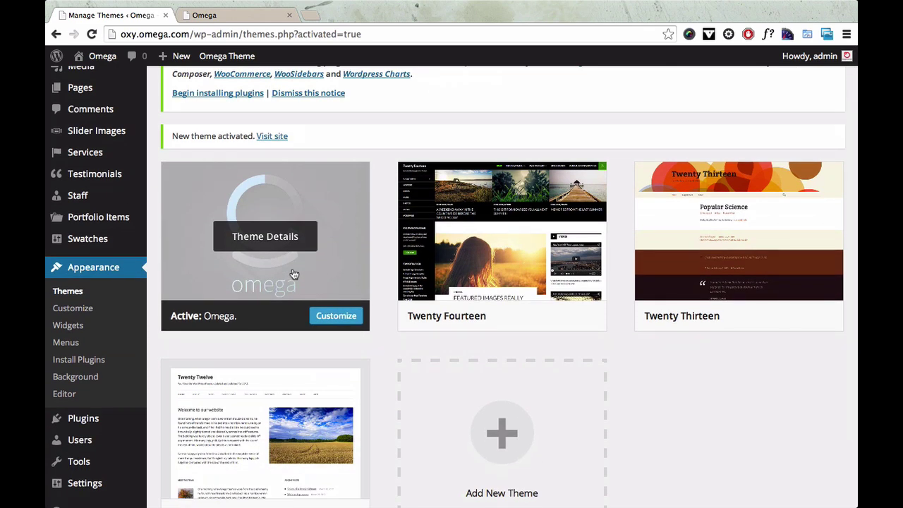
pyautogui.scroll(-3, 292, 274)
pyautogui.click(197, 311)
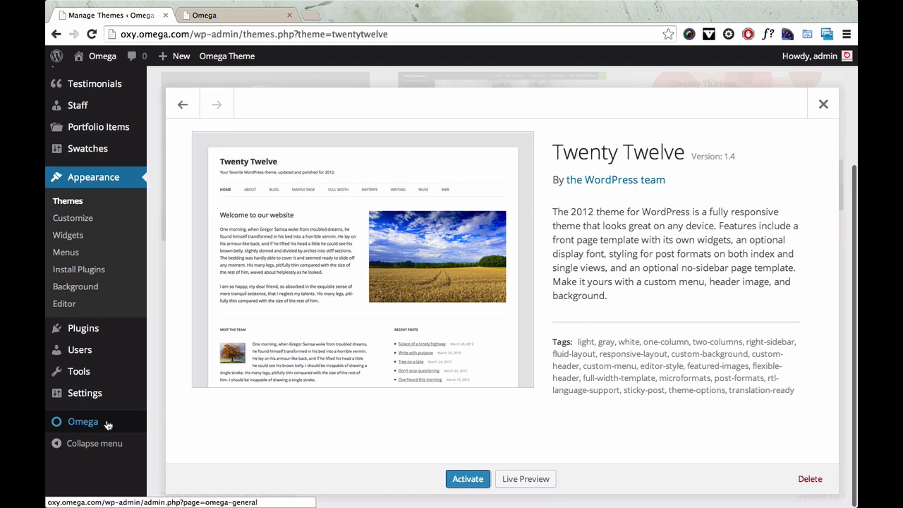
pyautogui.moveTo(106, 422)
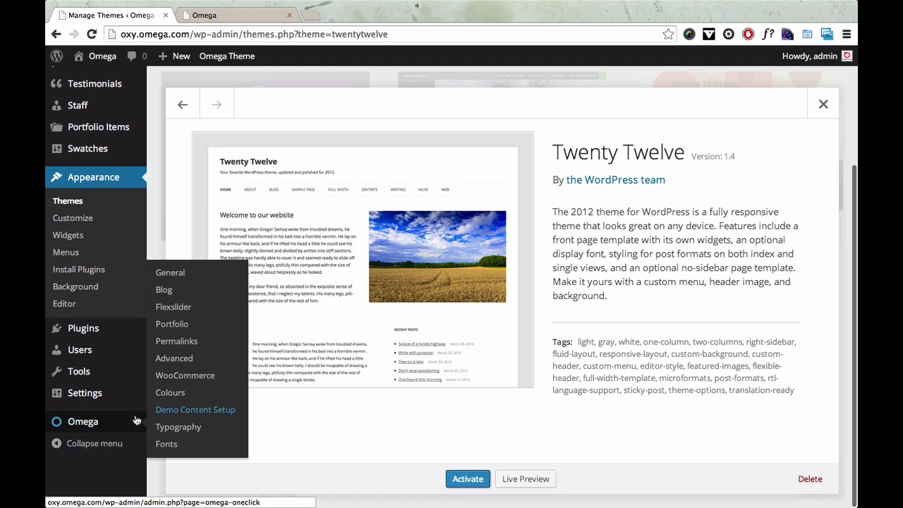
pyautogui.click(180, 417)
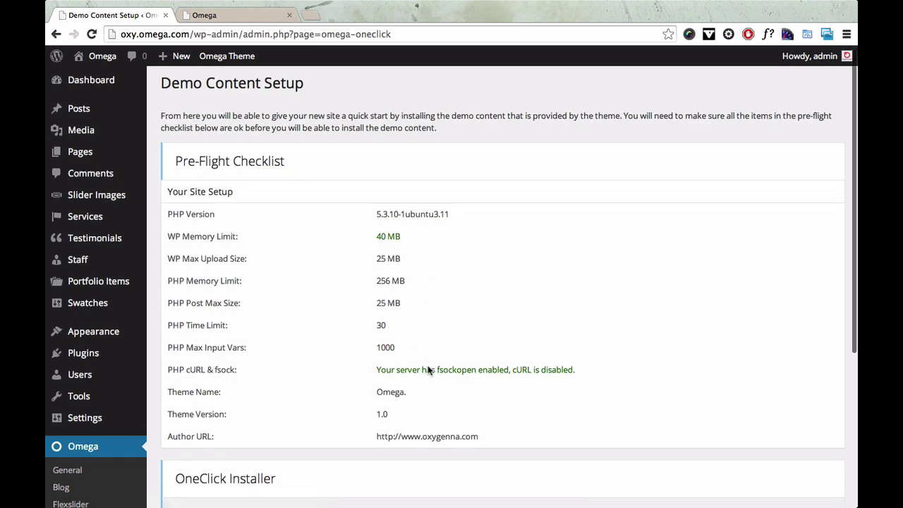
pyautogui.scroll(-1, 428, 370)
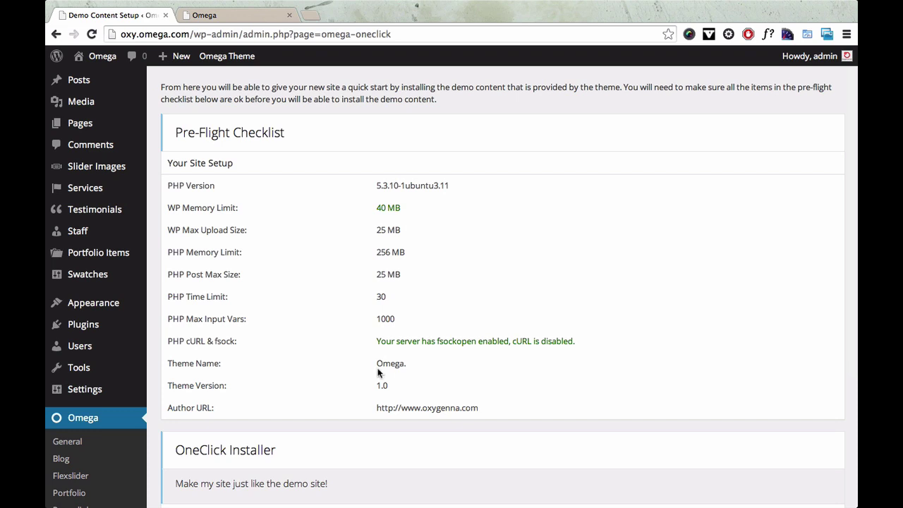
pyautogui.scroll(-5, 379, 372)
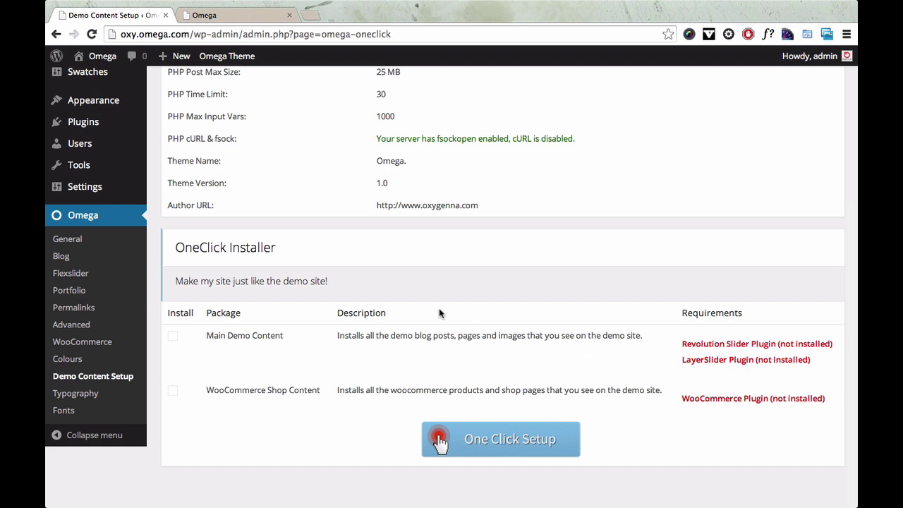
pyautogui.scroll(3, 439, 313)
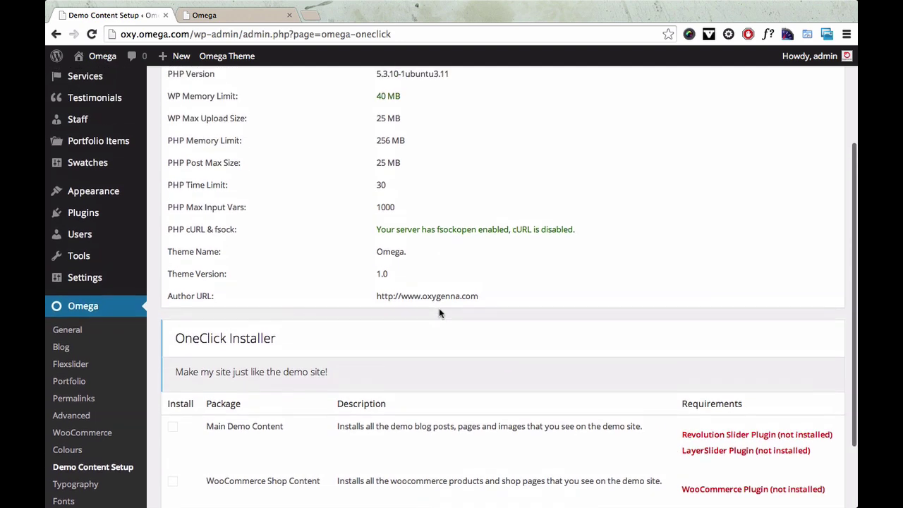
# Open the Install Plugins list of Omega's recommended plugins
pyautogui.click(106, 191)
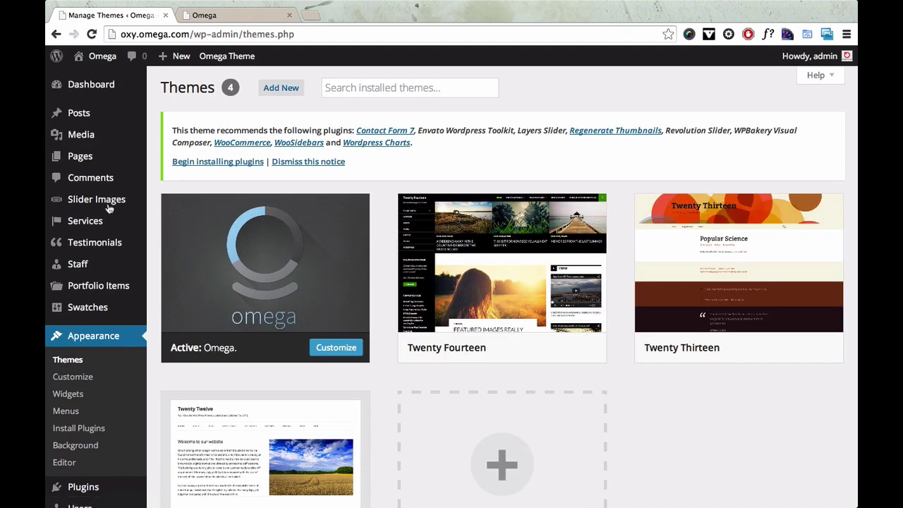
pyautogui.click(91, 432)
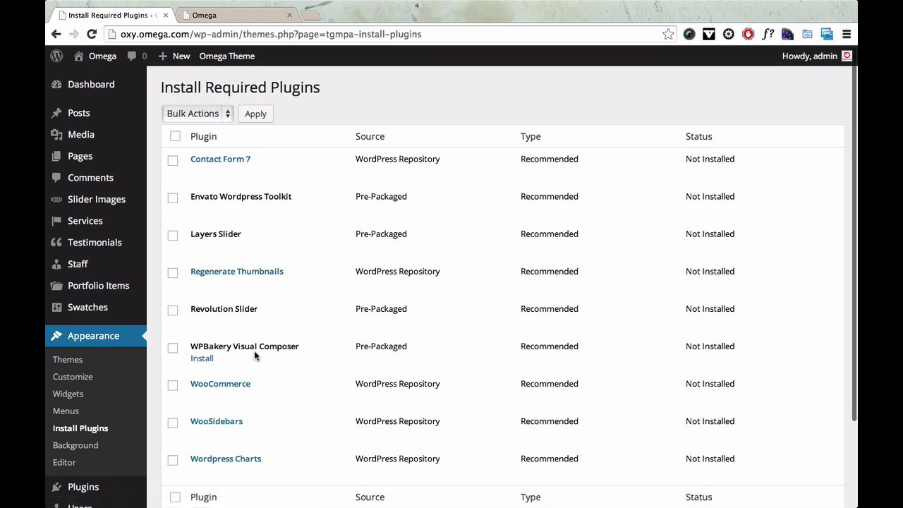
pyautogui.scroll(-3, 254, 351)
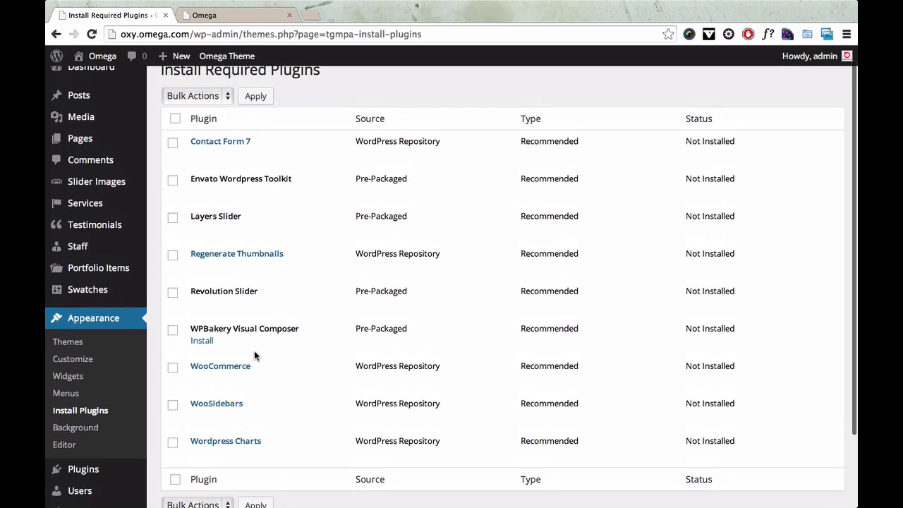
# Bulk-install all nine plugins, including Revolution Slider, Layers Slider and WooCommerce
pyautogui.click(175, 119)
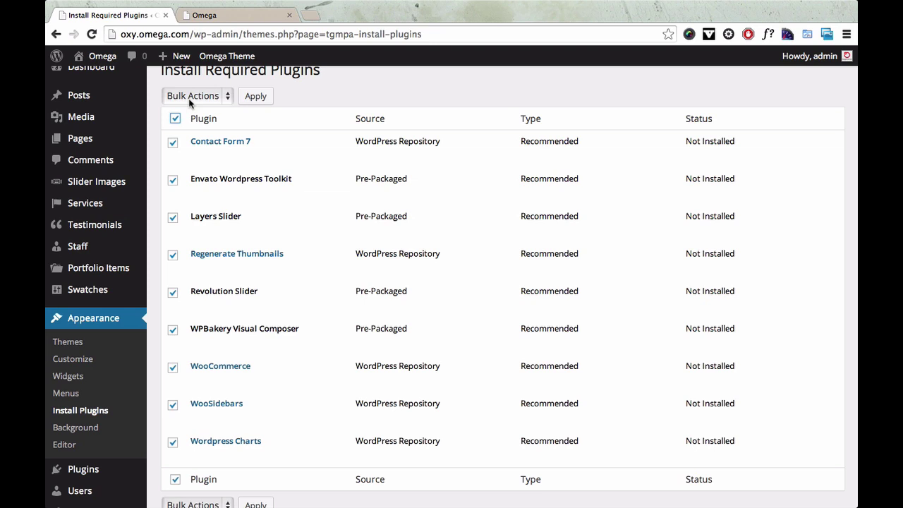
pyautogui.click(193, 96)
pyautogui.click(185, 108)
pyautogui.click(256, 97)
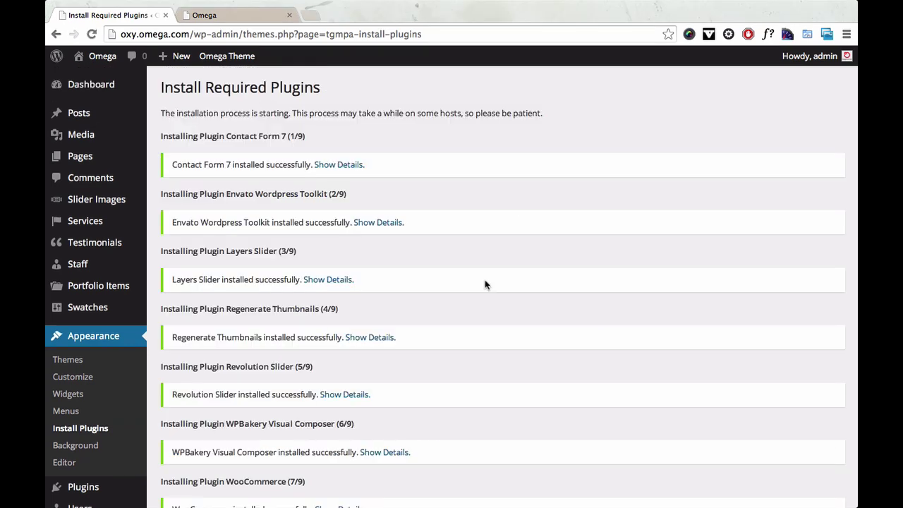
pyautogui.scroll(-5, 485, 282)
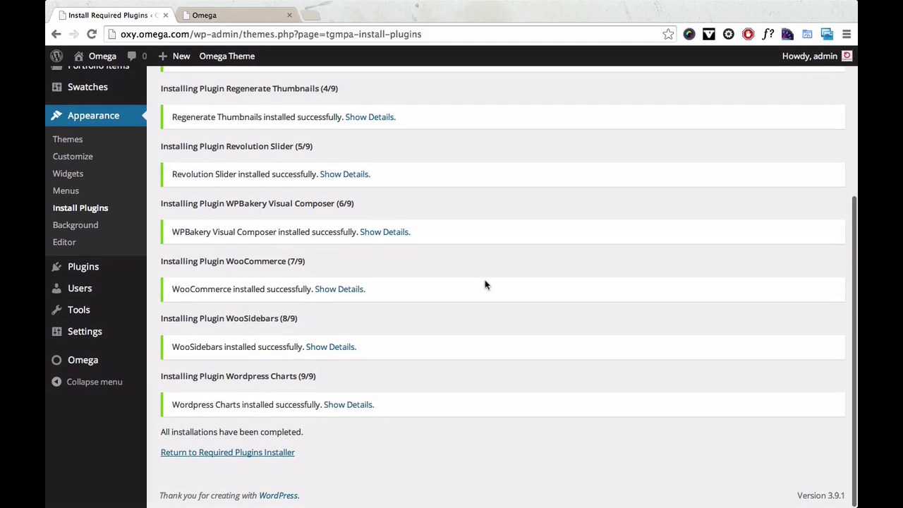
pyautogui.scroll(5, 484, 282)
pyautogui.scroll(-5, 485, 282)
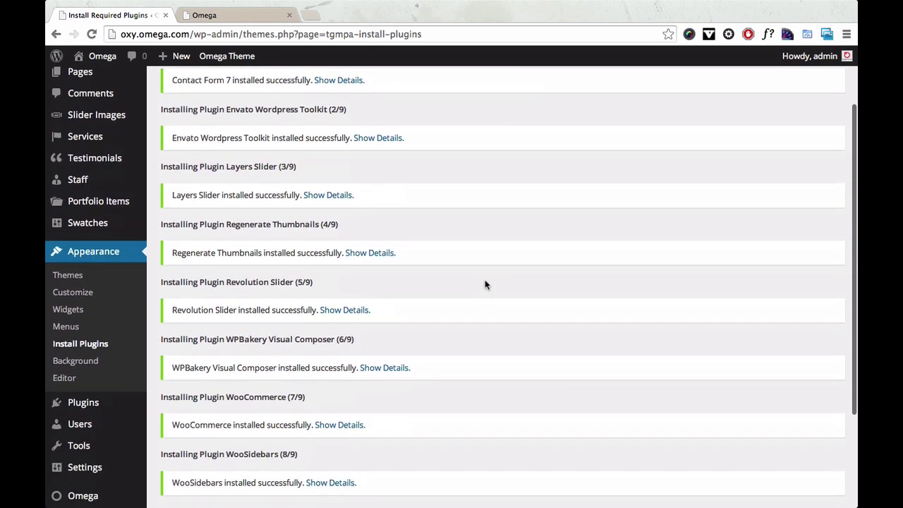
pyautogui.scroll(-1, 484, 283)
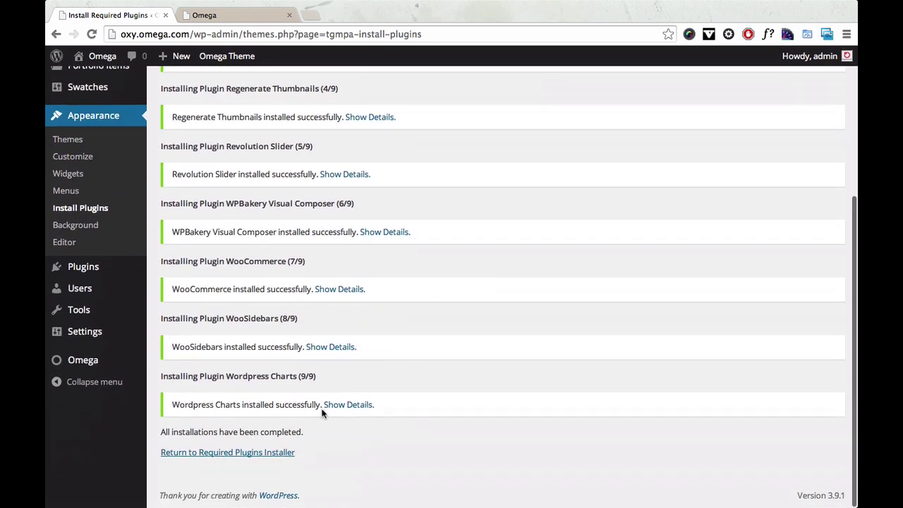
# Return to the plugins installer and bulk-activate all nine plugins
pyautogui.click(270, 451)
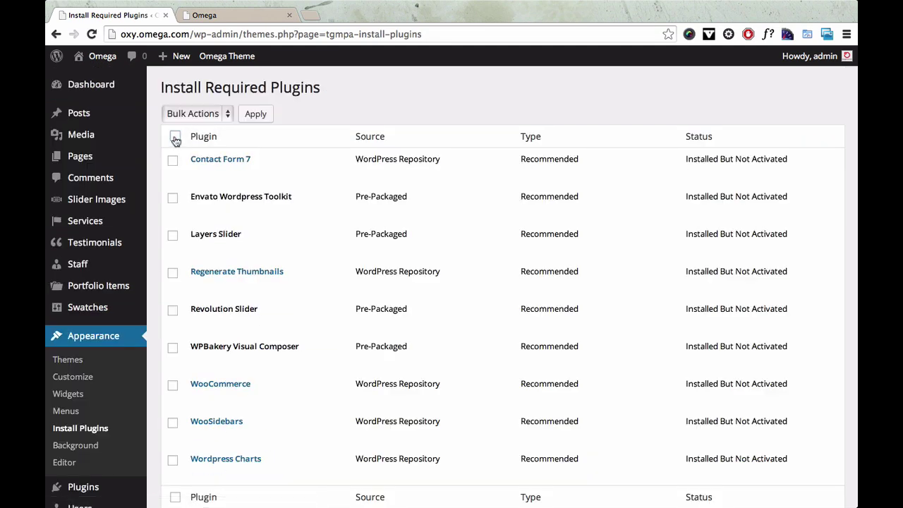
pyautogui.click(175, 136)
pyautogui.click(209, 113)
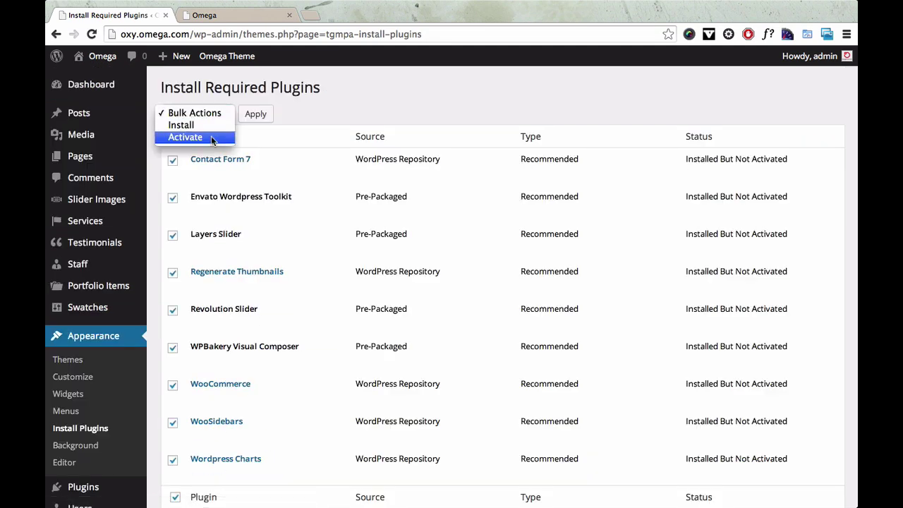
pyautogui.click(211, 136)
pyautogui.click(254, 116)
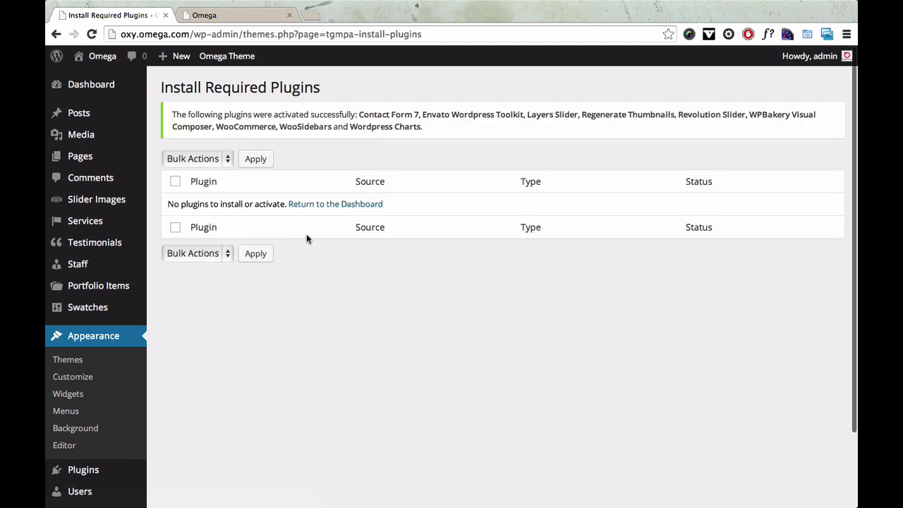
pyautogui.scroll(-3, 306, 234)
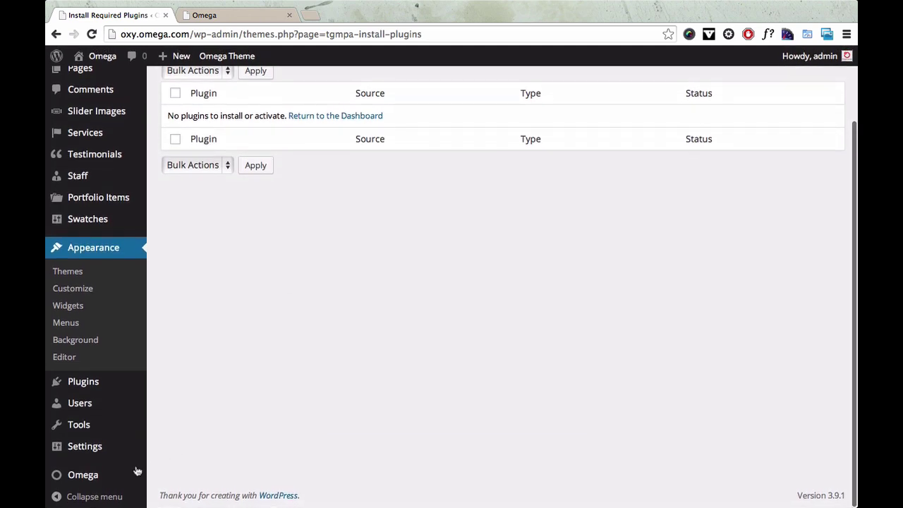
pyautogui.moveTo(105, 474)
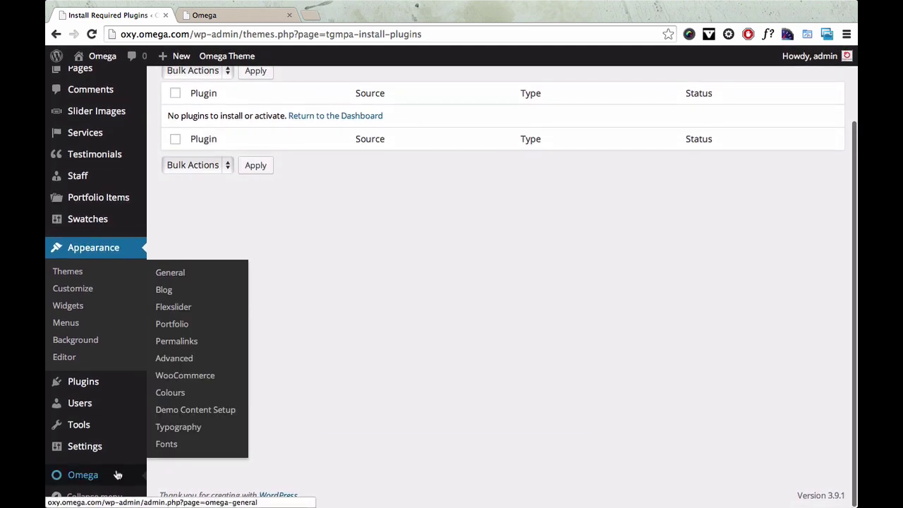
# Open Omega's Demo Content Setup page and scroll to the OneClick Installer
pyautogui.click(191, 413)
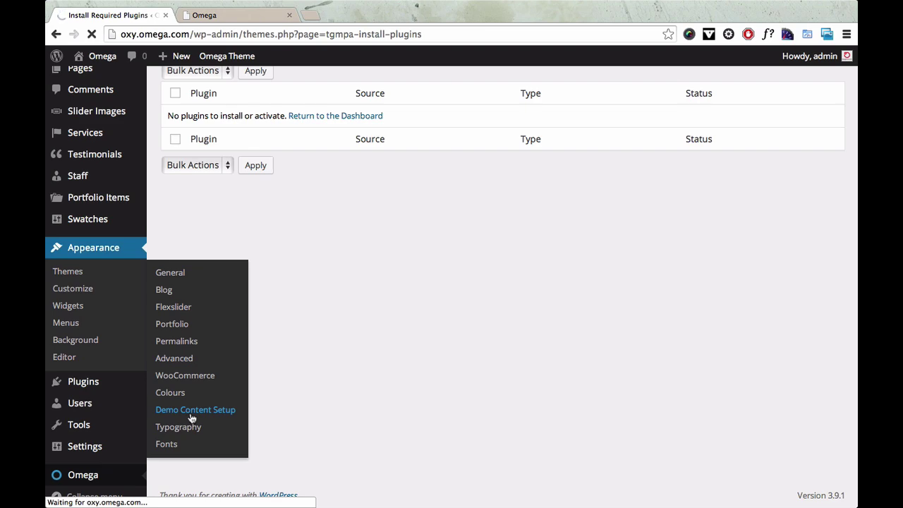
pyautogui.scroll(-5, 429, 342)
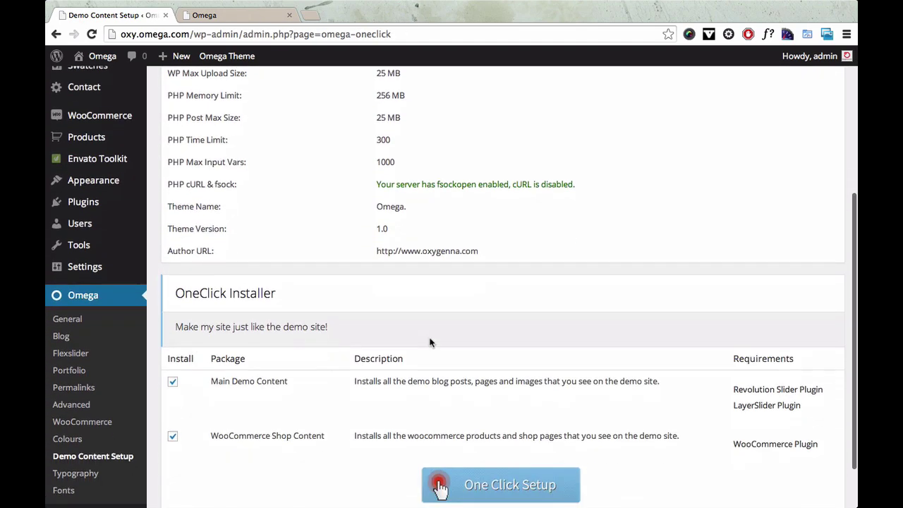
pyautogui.scroll(-2, 429, 343)
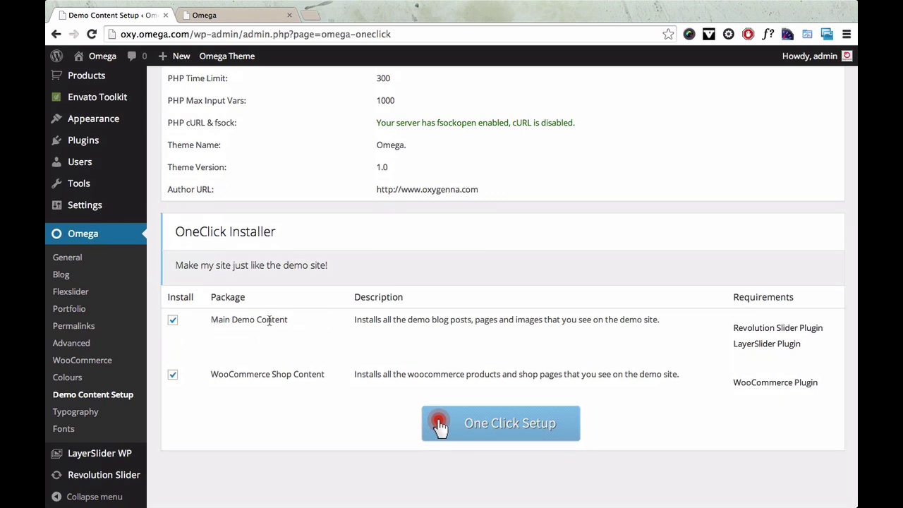
# Browse the Omega demo site's menus for comparison, then return to the setup tab
pyautogui.click(258, 16)
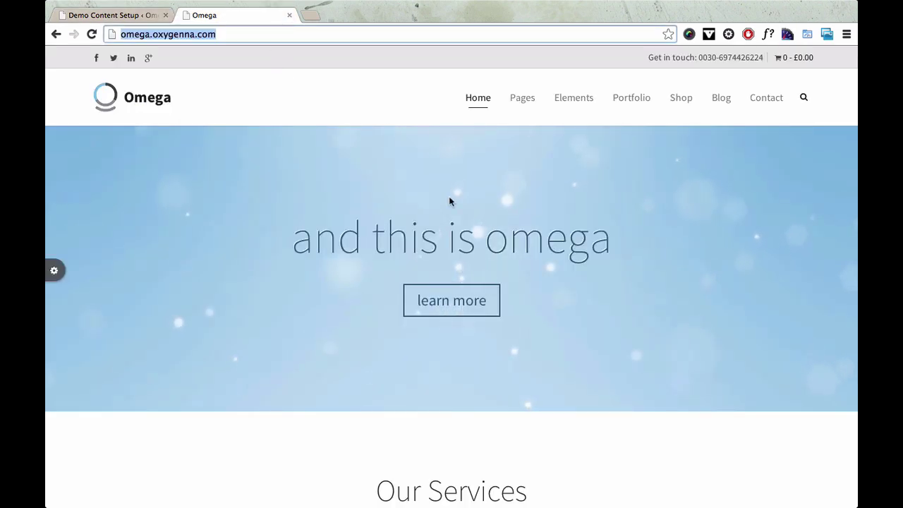
pyautogui.scroll(-2, 449, 197)
pyautogui.scroll(2, 449, 197)
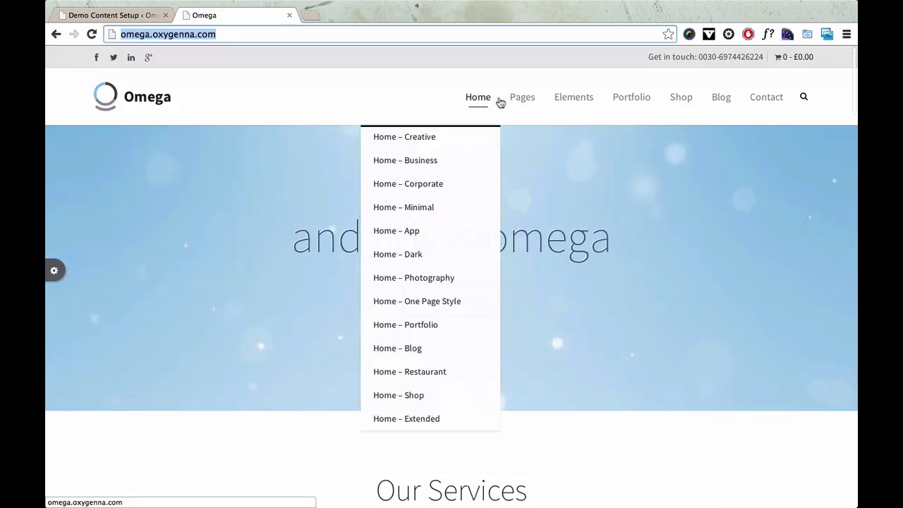
pyautogui.moveTo(546, 104)
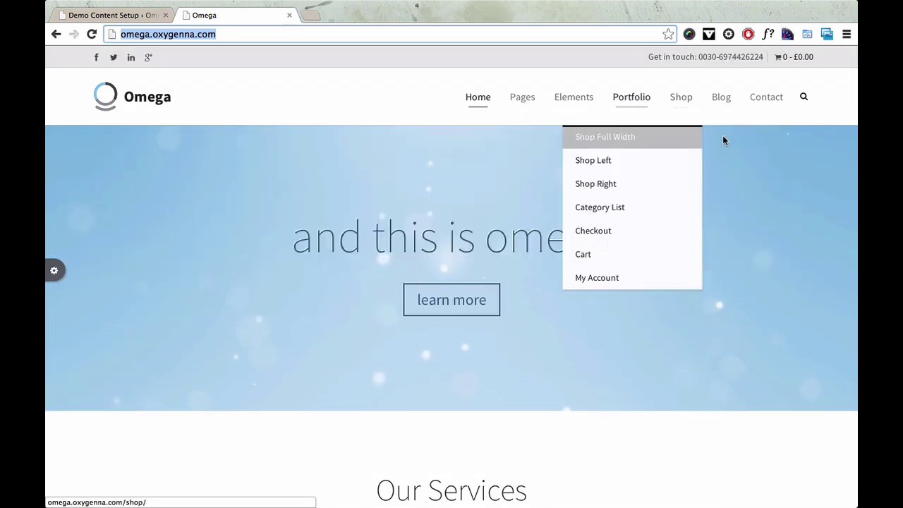
pyautogui.moveTo(730, 103)
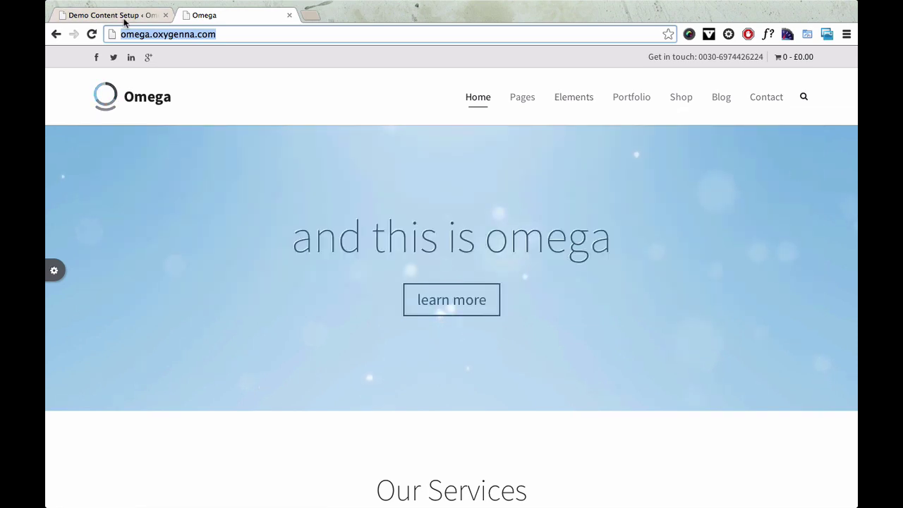
pyautogui.click(123, 18)
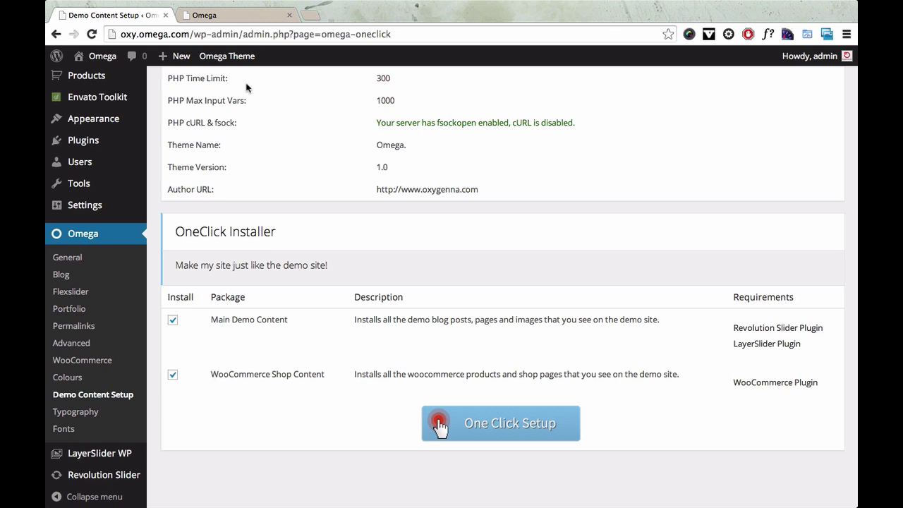
pyautogui.click(233, 15)
pyautogui.moveTo(719, 100)
pyautogui.moveTo(687, 98)
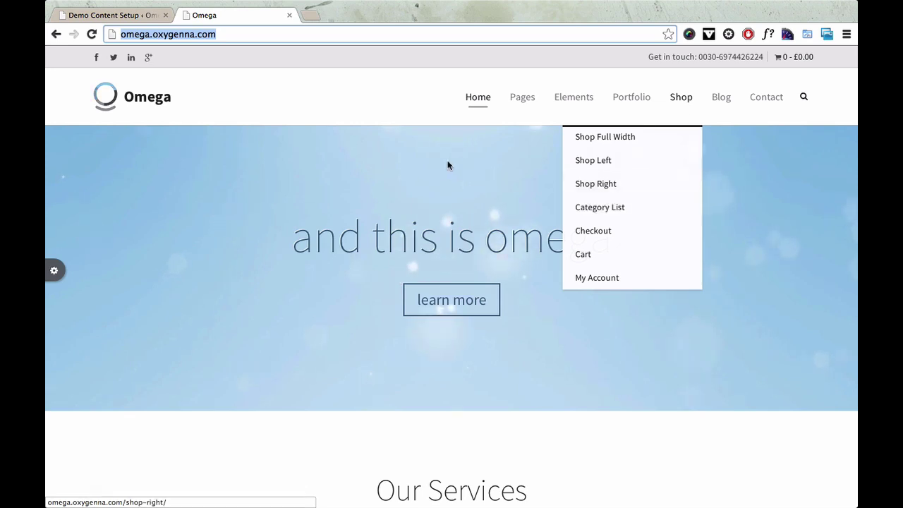
pyautogui.click(120, 14)
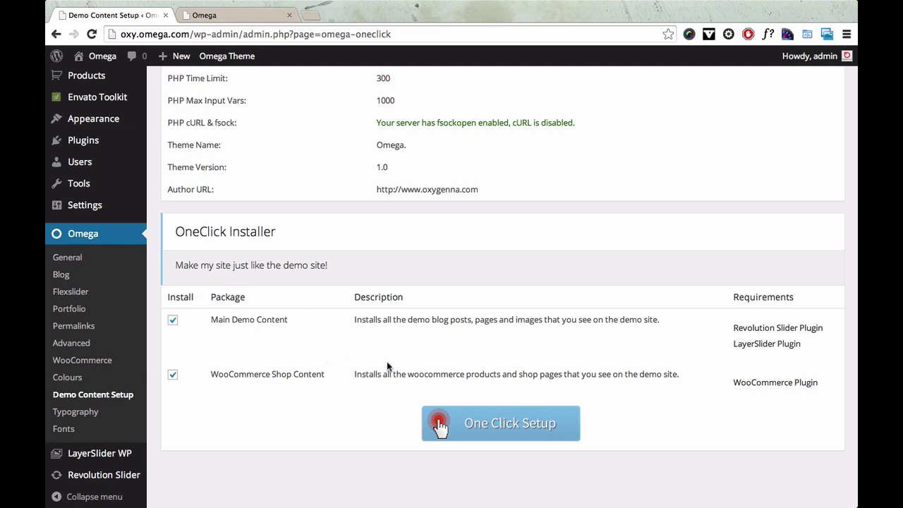
# Start One Click Setup and confirm with 'Make my site beautiful'
pyautogui.click(522, 430)
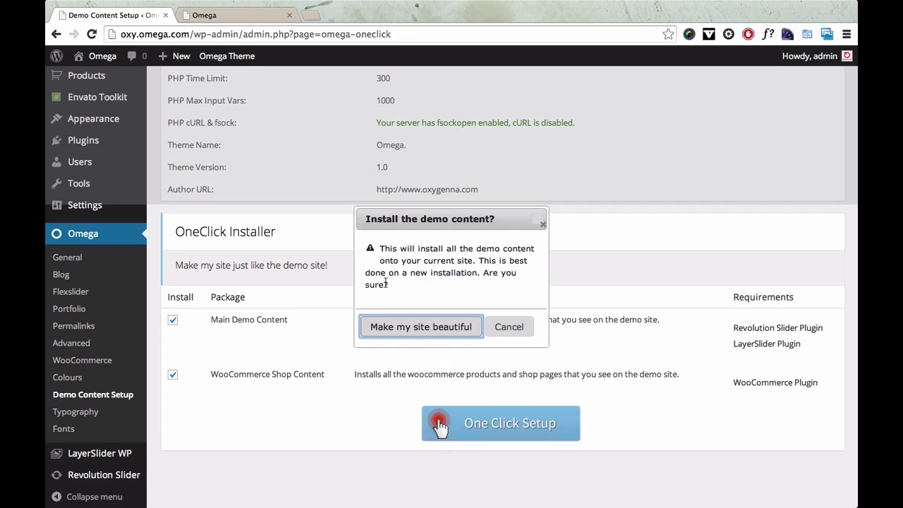
pyautogui.click(418, 329)
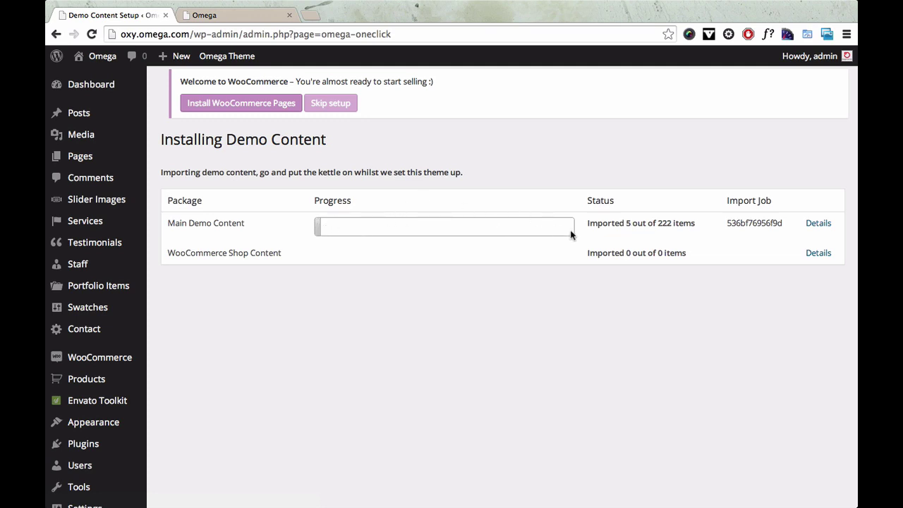
# Show and hide the import Details while both demo packages finish importing
pyautogui.click(816, 224)
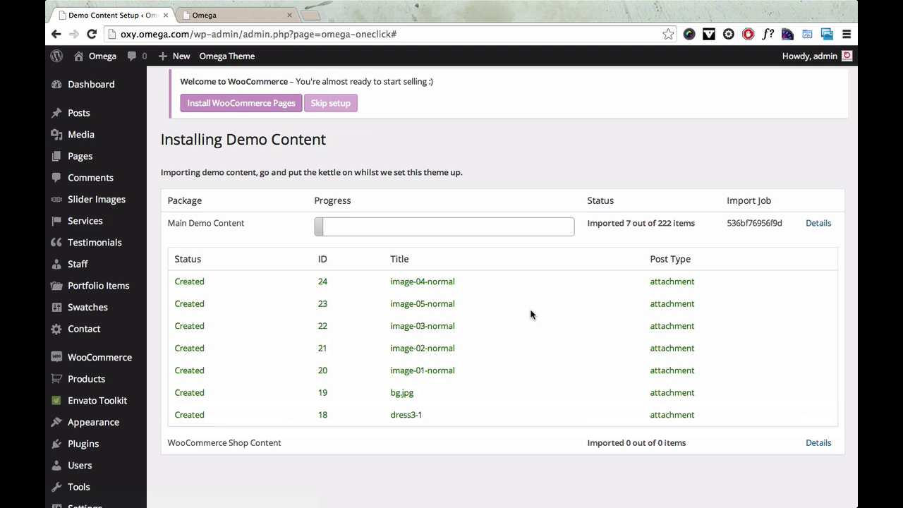
pyautogui.click(818, 223)
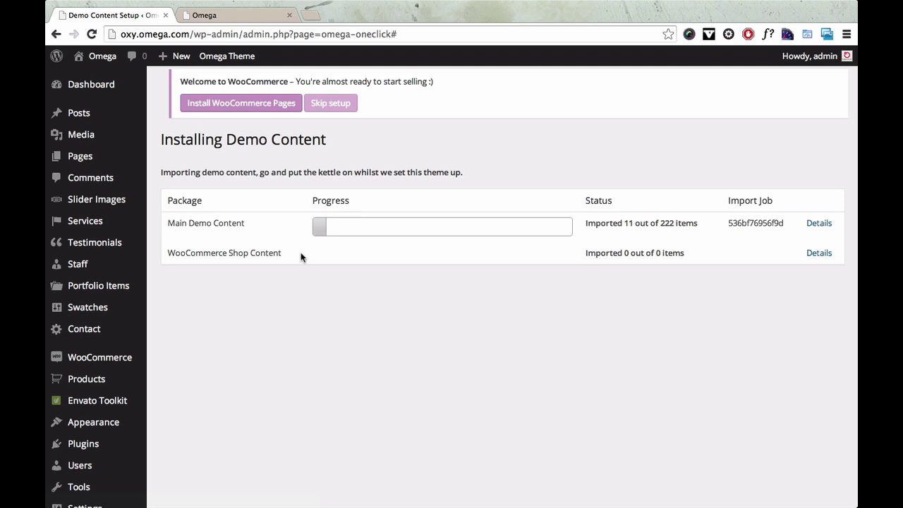
pyautogui.press('super+shift+4')
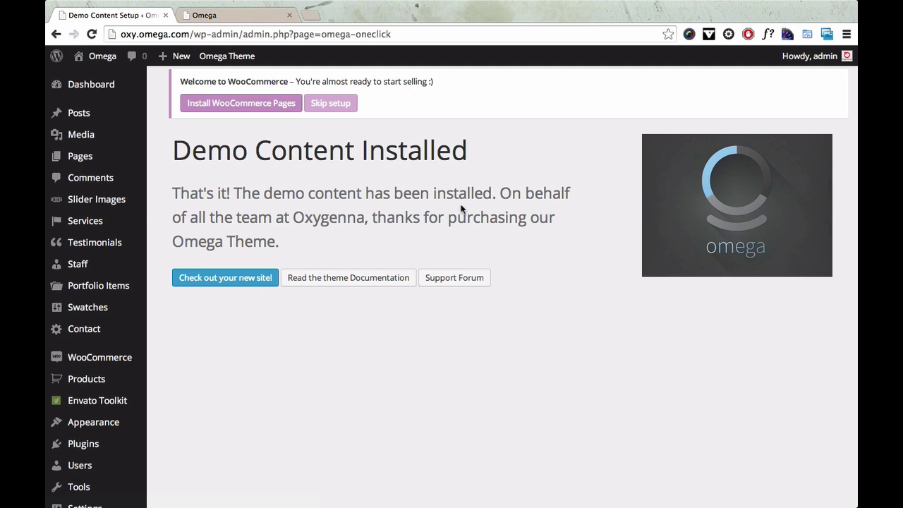
# Open the newly set-up site and scroll down through the imported Omega home page sections
pyautogui.click(225, 278)
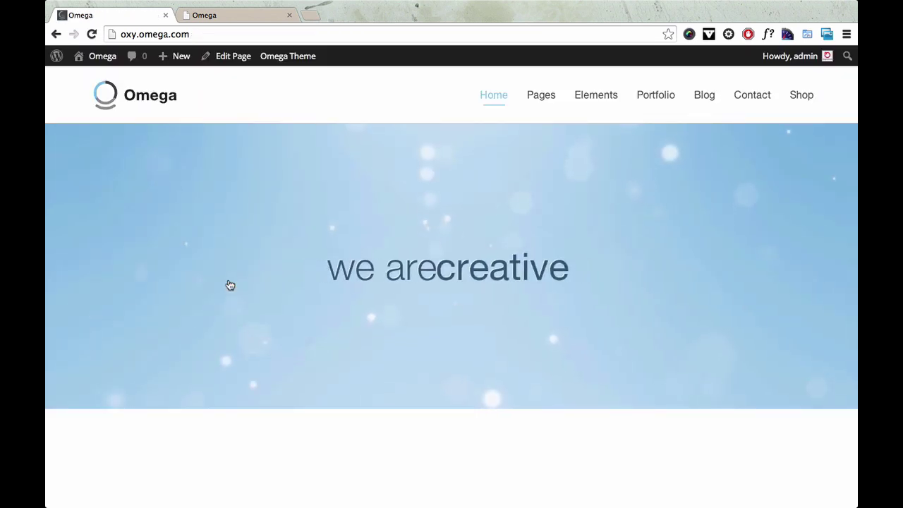
pyautogui.scroll(-5, 230, 285)
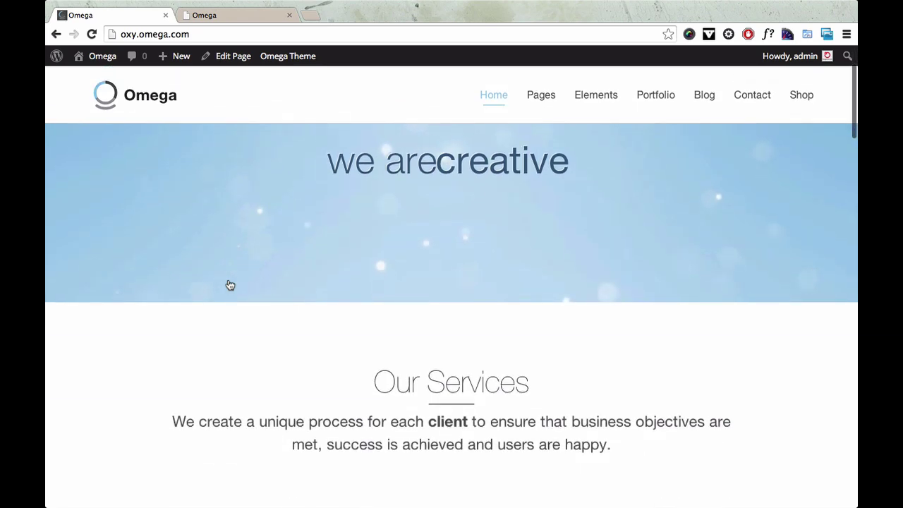
pyautogui.scroll(-5, 230, 285)
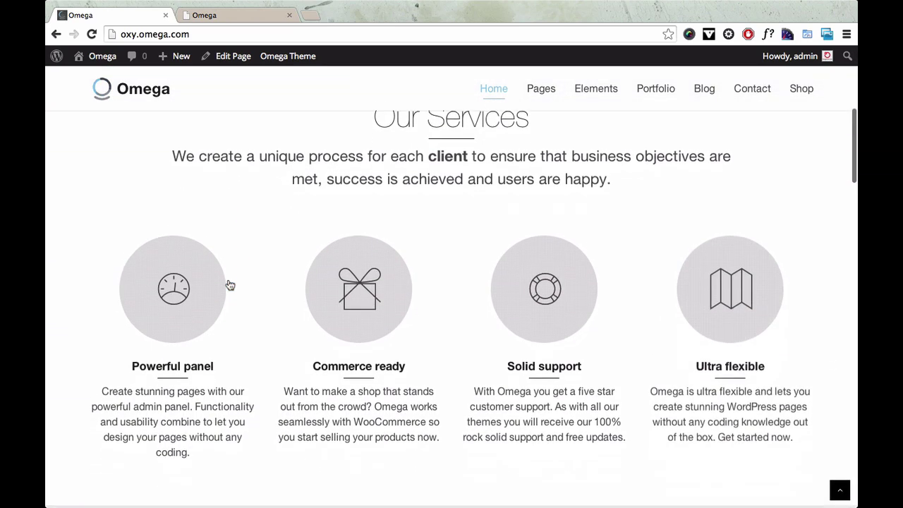
pyautogui.scroll(-5, 230, 285)
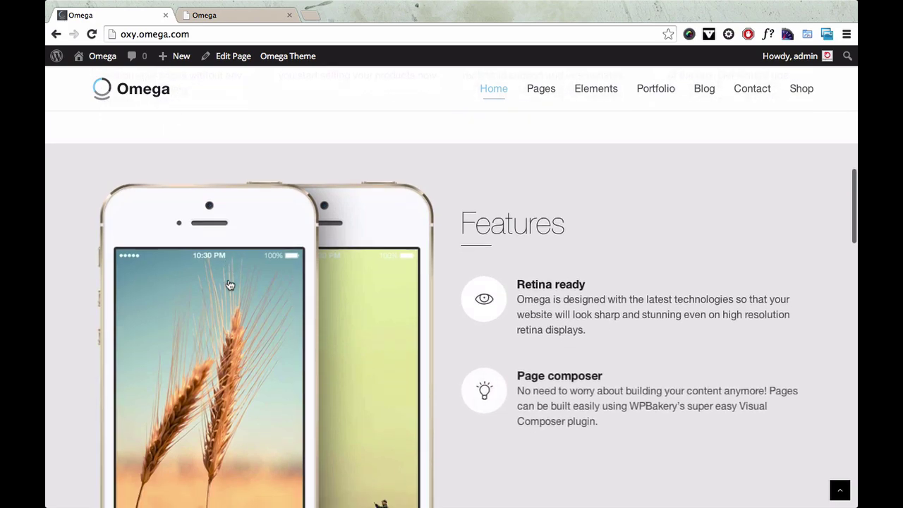
pyautogui.scroll(-5, 230, 285)
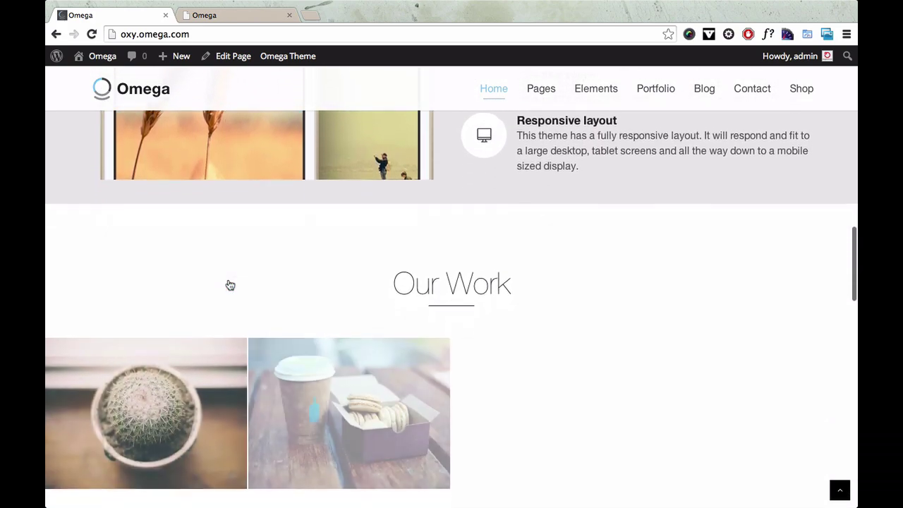
pyautogui.scroll(-5, 230, 285)
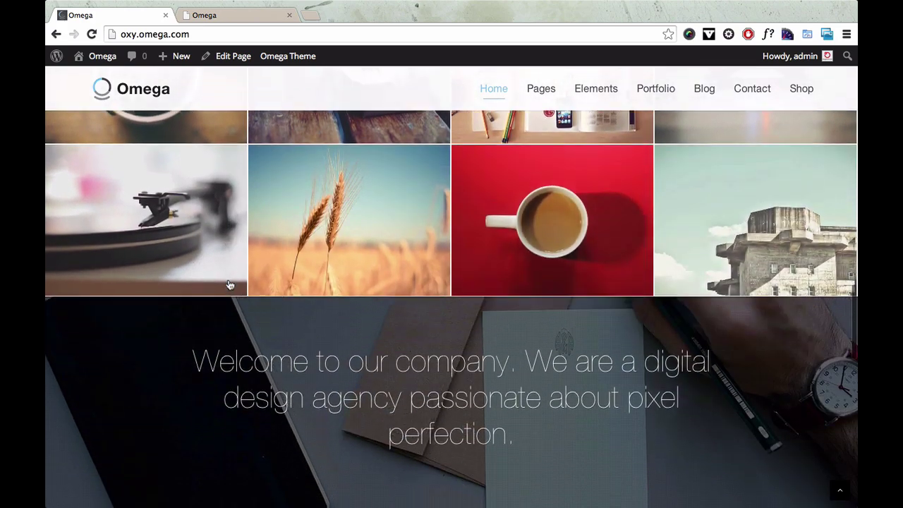
pyautogui.scroll(-3, 230, 285)
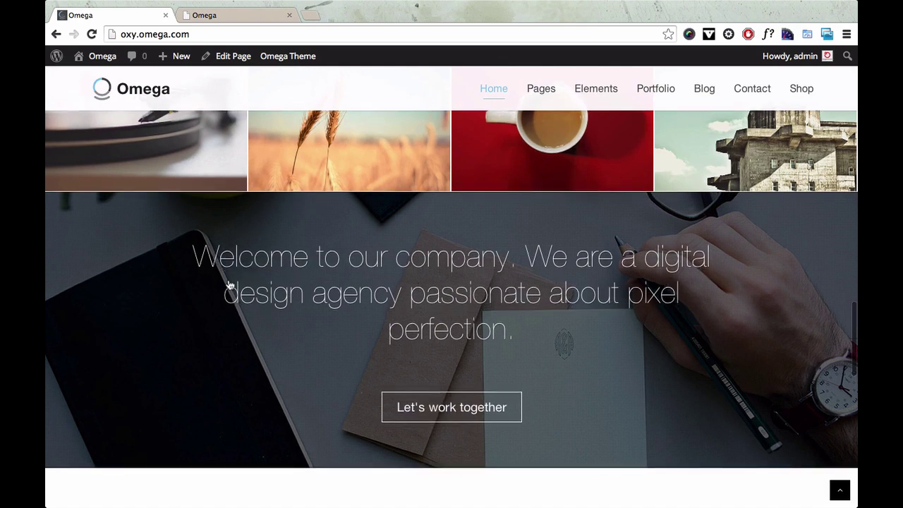
pyautogui.scroll(-5, 230, 285)
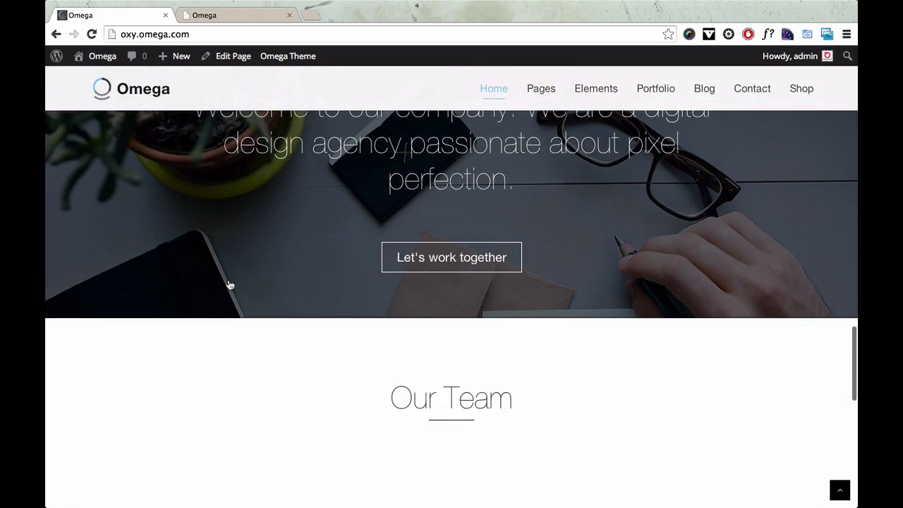
pyautogui.scroll(-6, 230, 285)
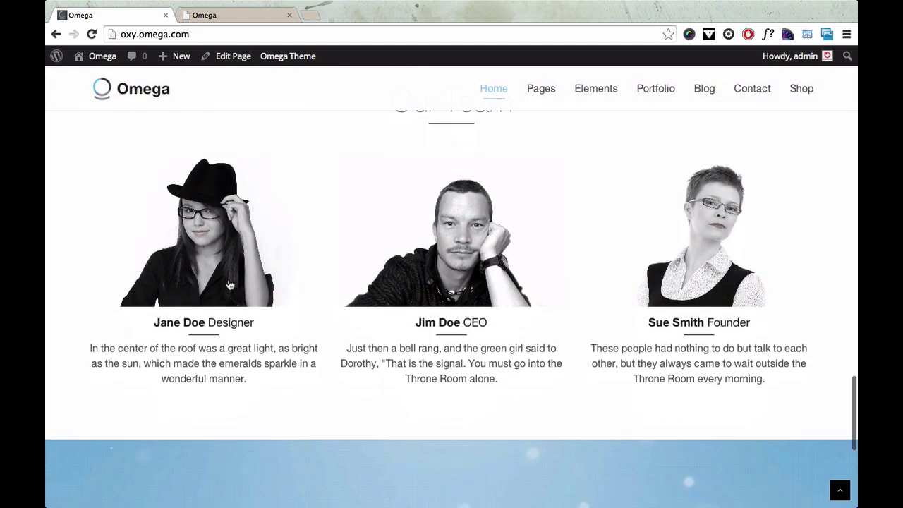
pyautogui.scroll(-7, 230, 285)
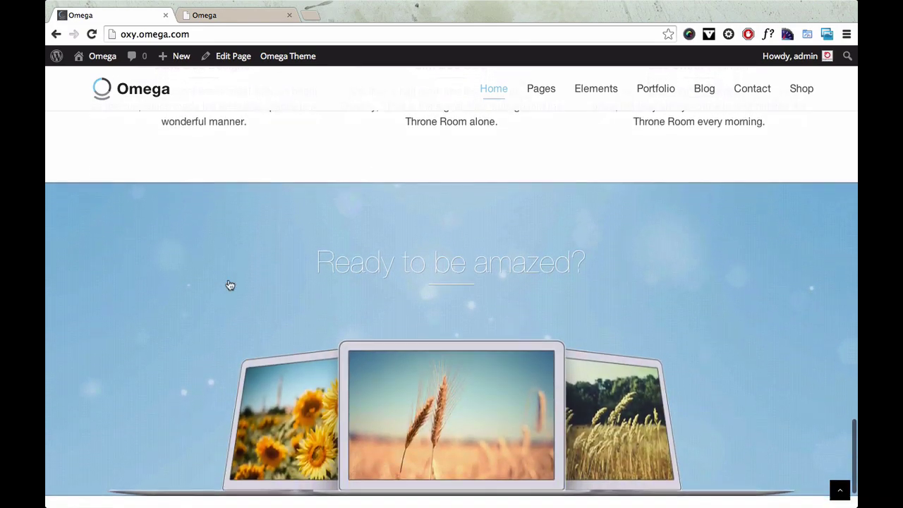
# Compare the new home page against the original Omega demo site, then return to it
pyautogui.scroll(15, 230, 285)
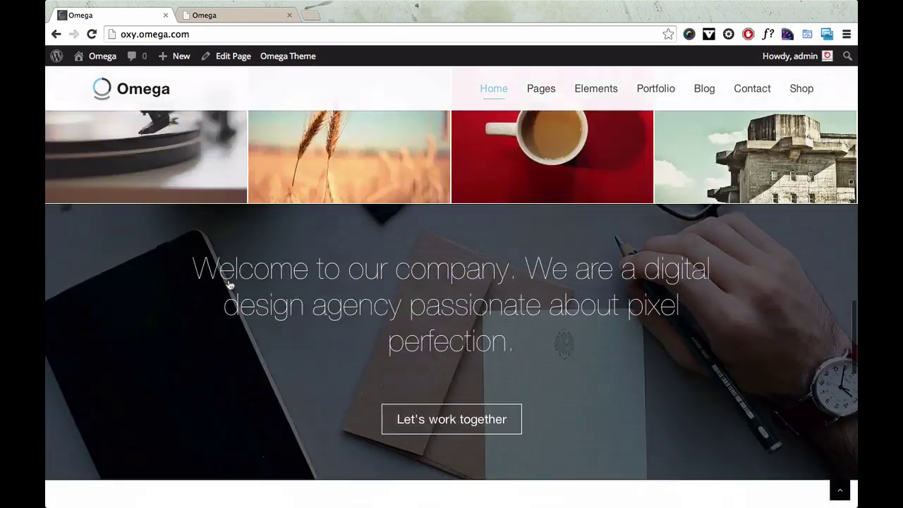
pyautogui.scroll(20, 230, 285)
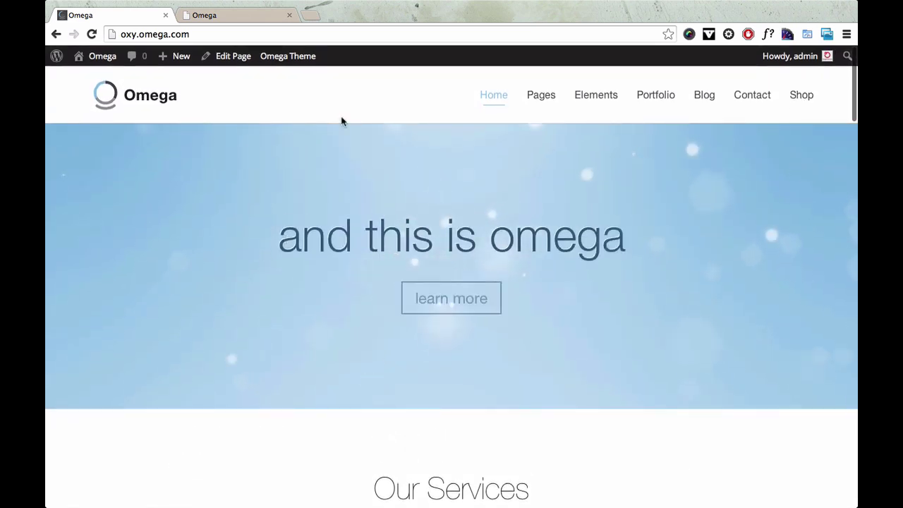
pyautogui.click(253, 15)
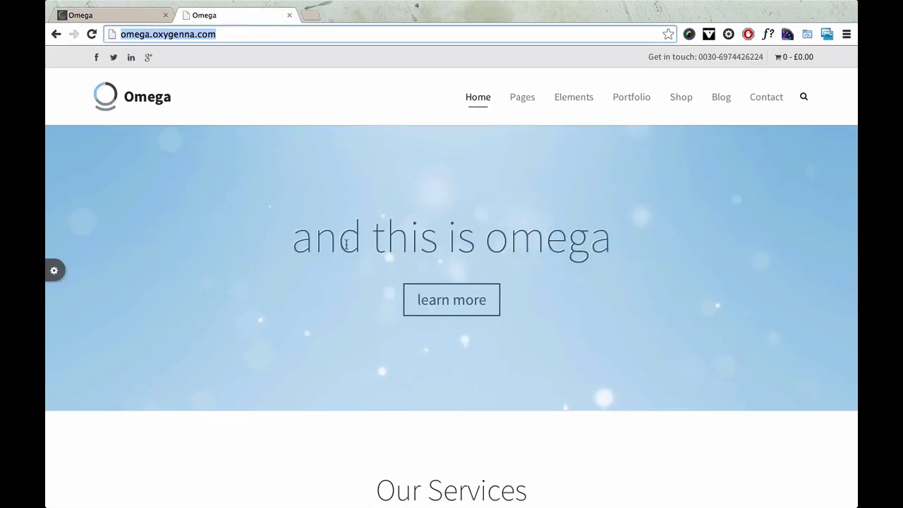
pyautogui.click(138, 22)
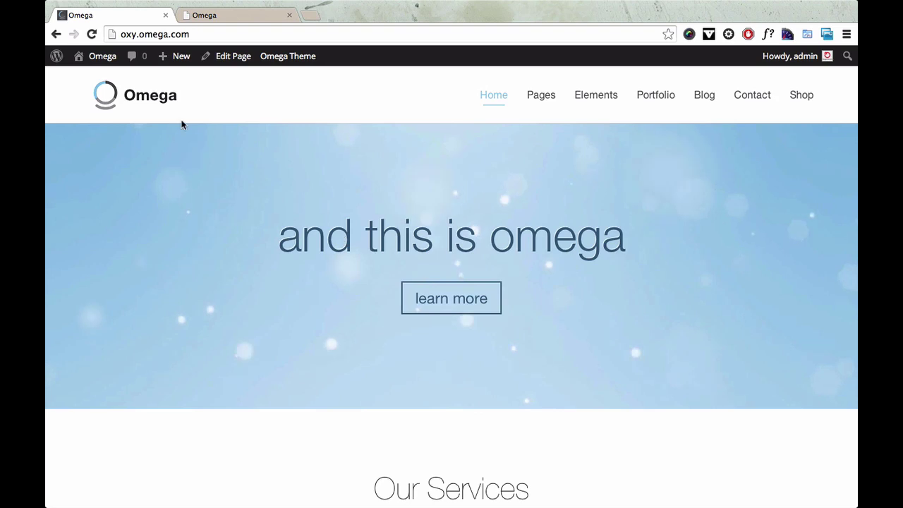
# From the Dashboard, open Omega Fonts and run Update Fonts to fetch the Google Fonts list
pyautogui.click(98, 62)
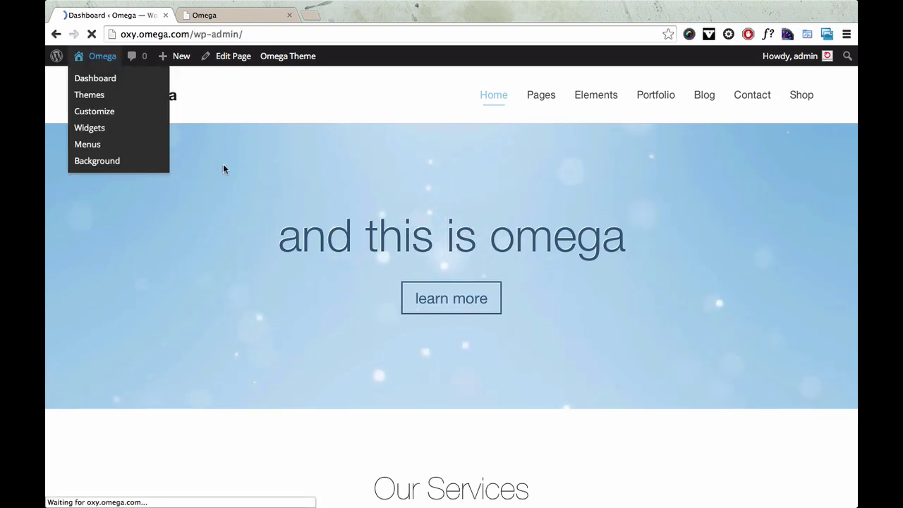
pyautogui.scroll(-5, 223, 164)
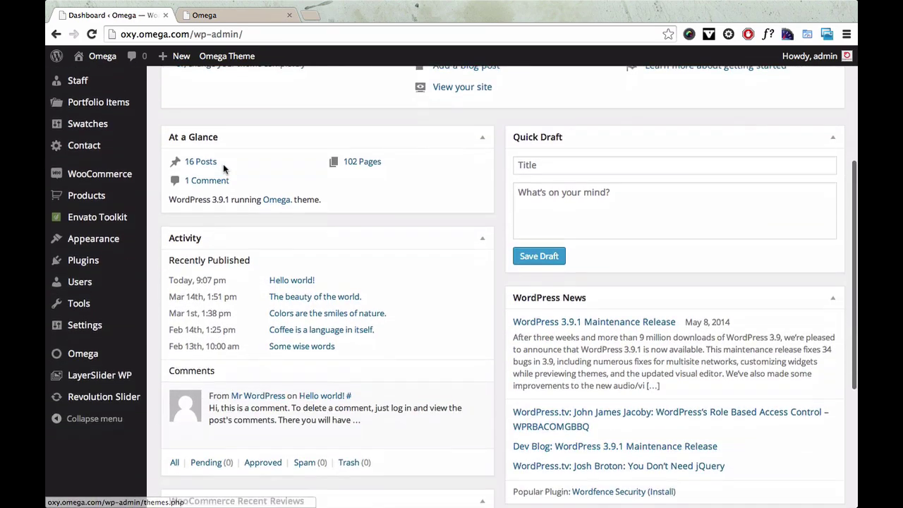
pyautogui.moveTo(145, 292)
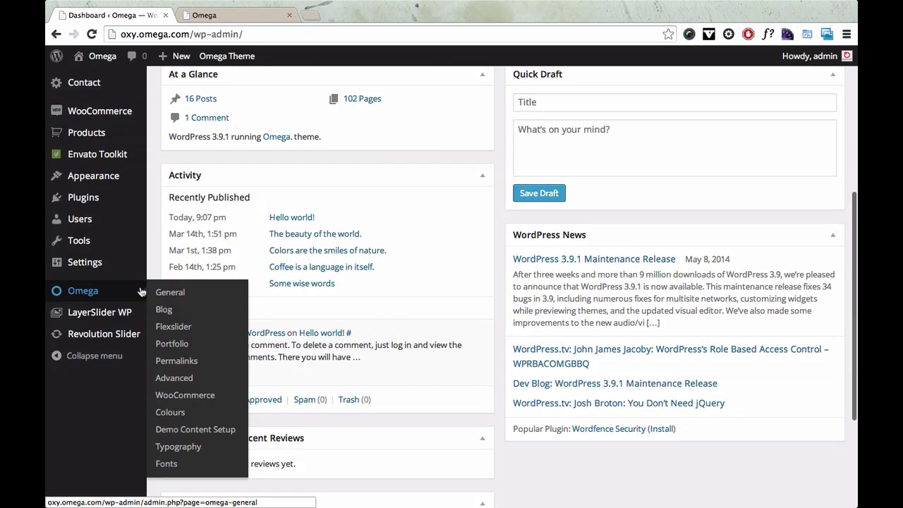
pyautogui.click(167, 463)
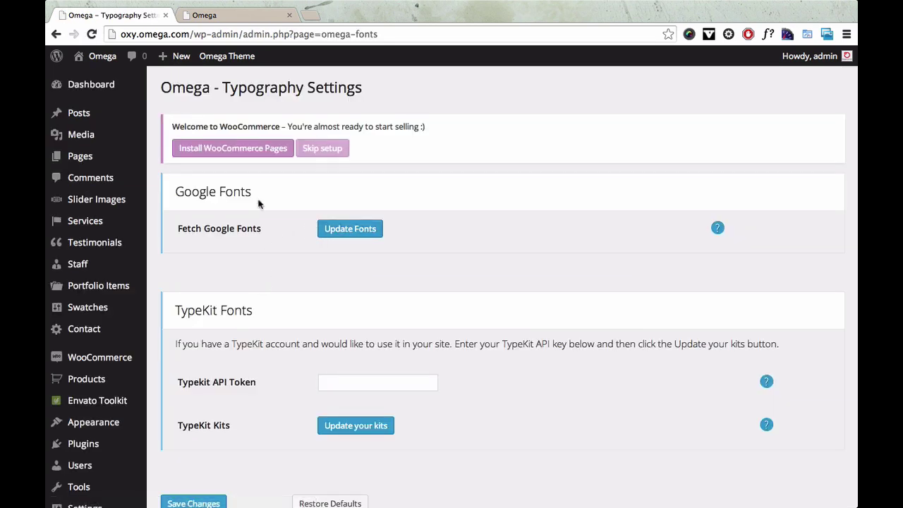
pyautogui.click(343, 231)
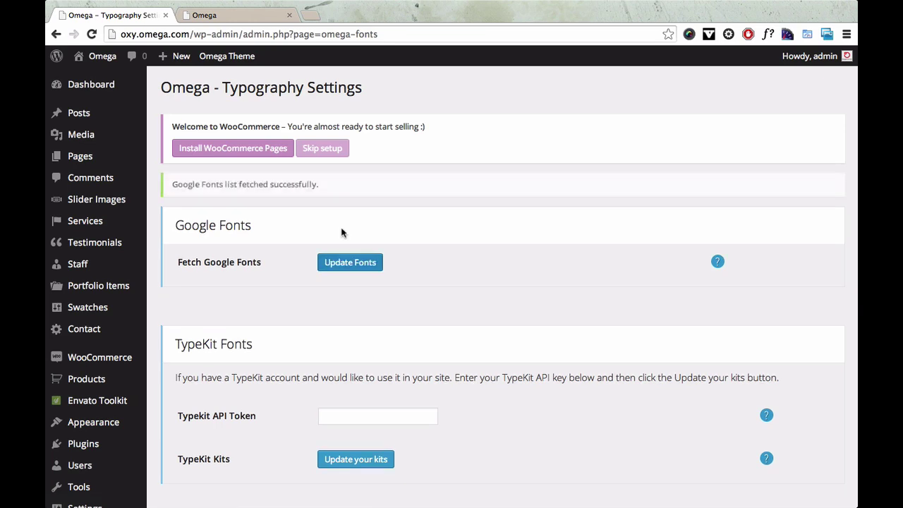
pyautogui.scroll(-3, 223, 306)
pyautogui.scroll(-5, 223, 305)
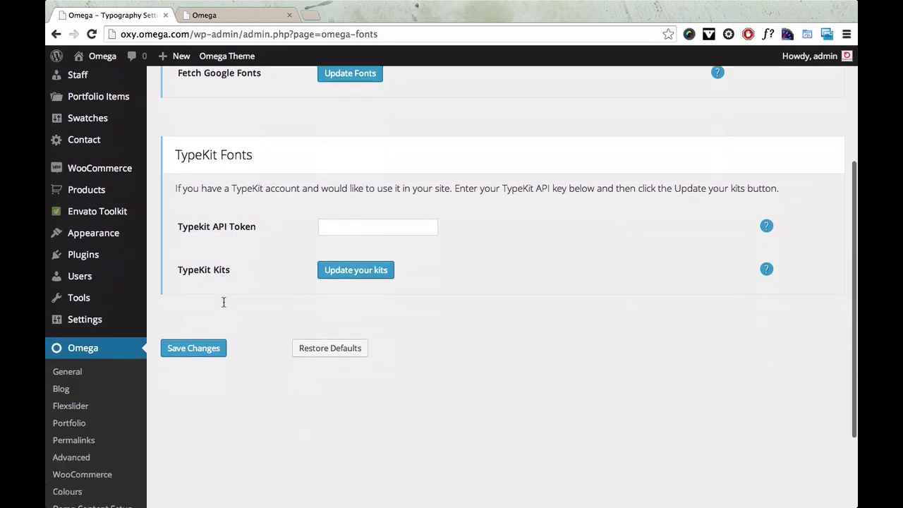
# Install Omega's default Source Sans Pro theme fonts from Typography settings, then view the live site
pyautogui.click(113, 421)
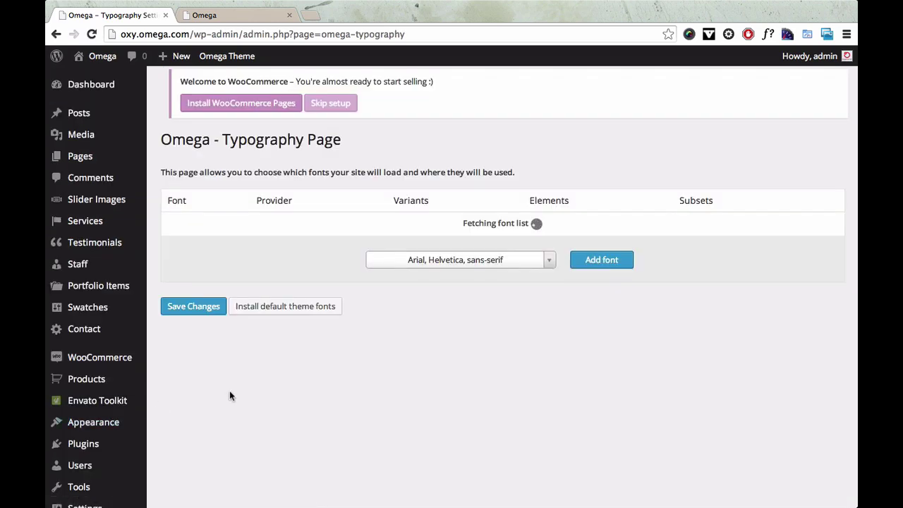
pyautogui.click(307, 308)
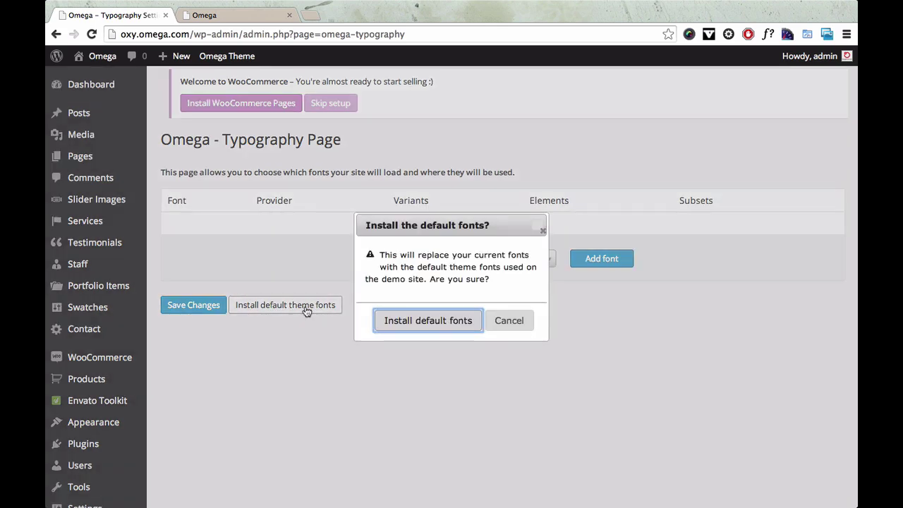
pyautogui.click(412, 321)
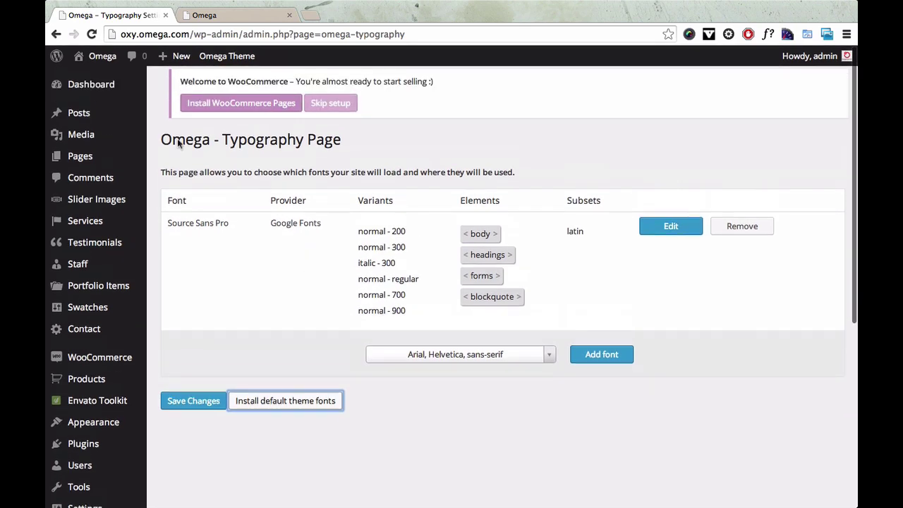
pyautogui.moveTo(99, 57)
pyautogui.click(110, 87)
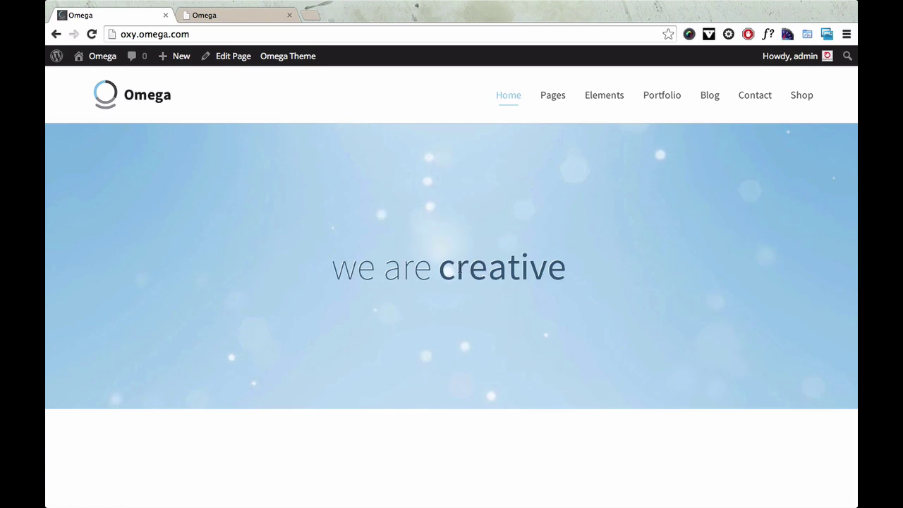
# Check the local site against the Omega demo site tab and switch back to it
pyautogui.click(259, 15)
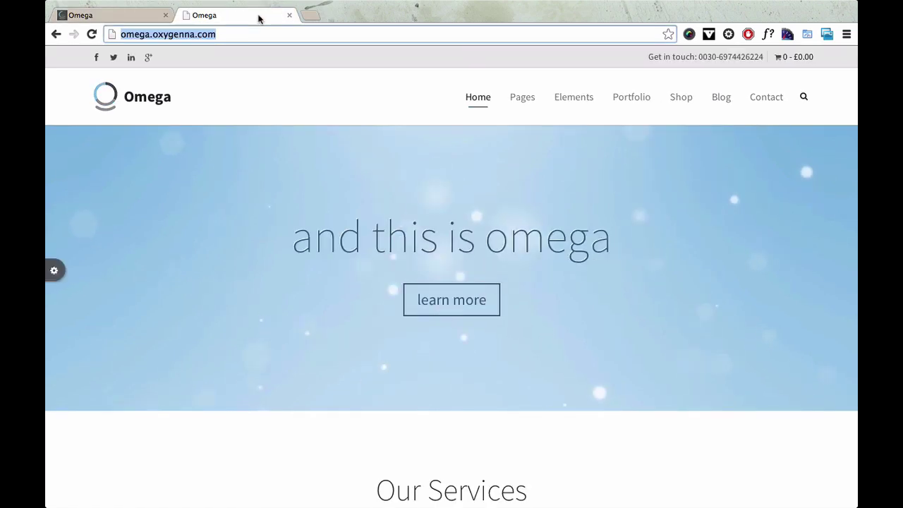
pyautogui.click(137, 16)
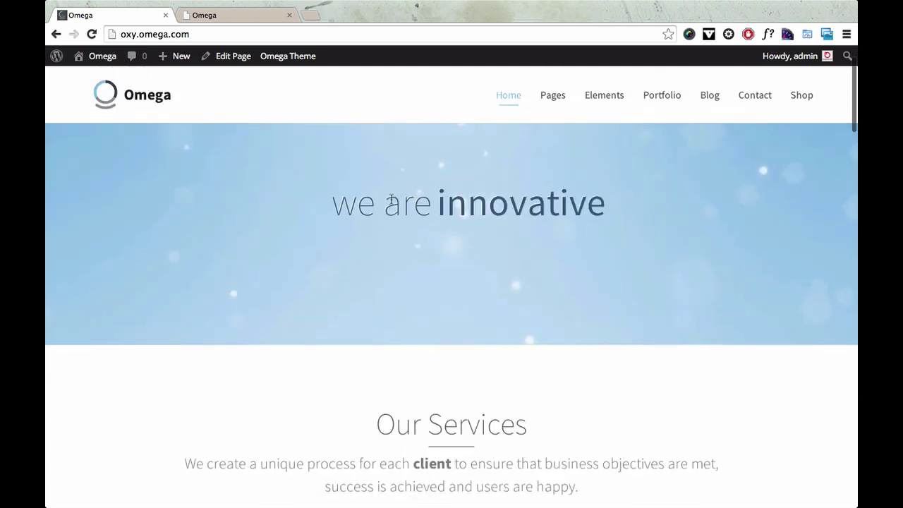
pyautogui.scroll(-1, 532, 118)
# Open the infografic Page from the Pages menu and scroll through its charts and distribution sections
pyautogui.moveTo(553, 86)
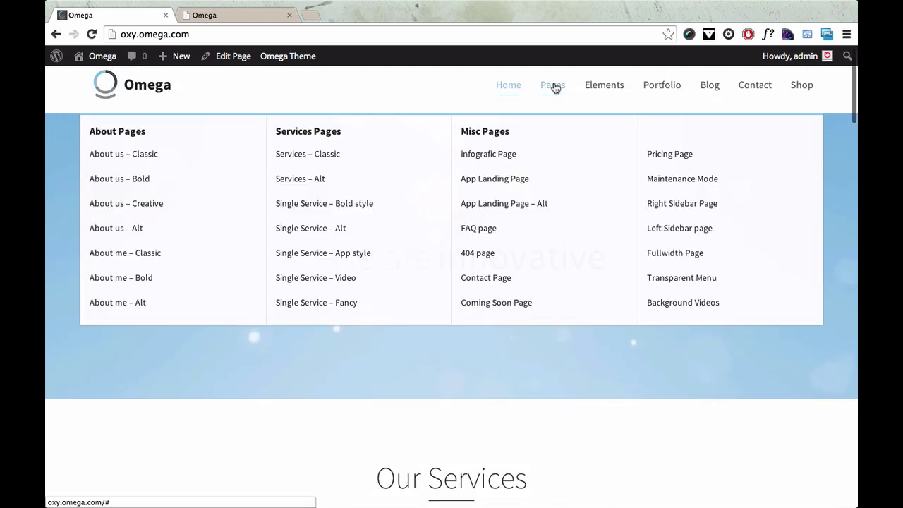
pyautogui.click(494, 155)
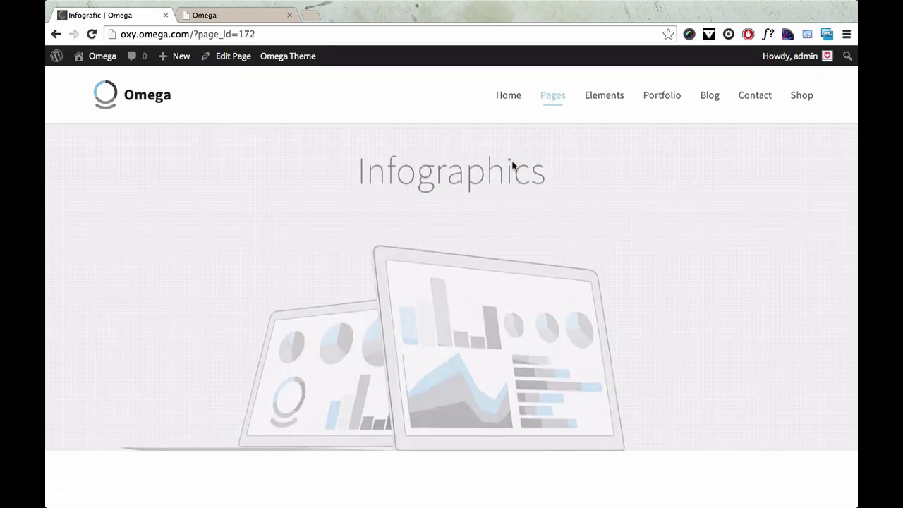
pyautogui.scroll(-10, 276, 159)
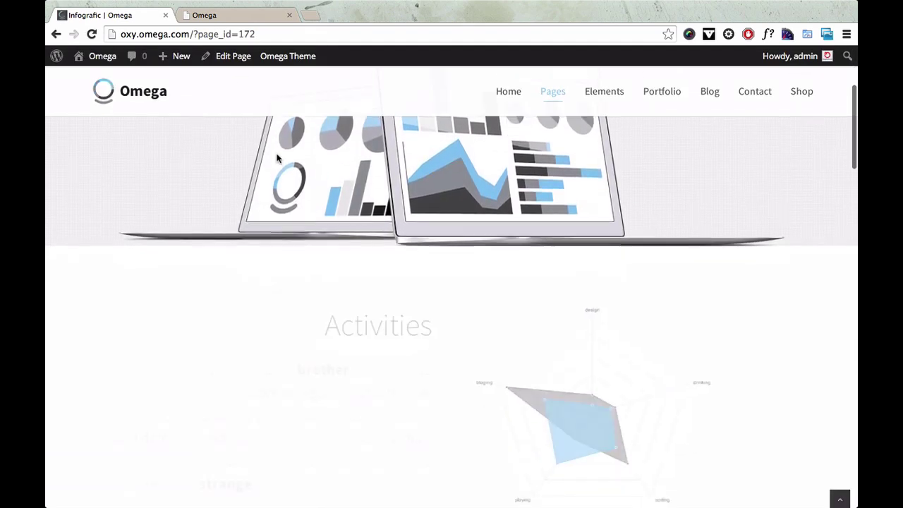
pyautogui.scroll(-10, 276, 155)
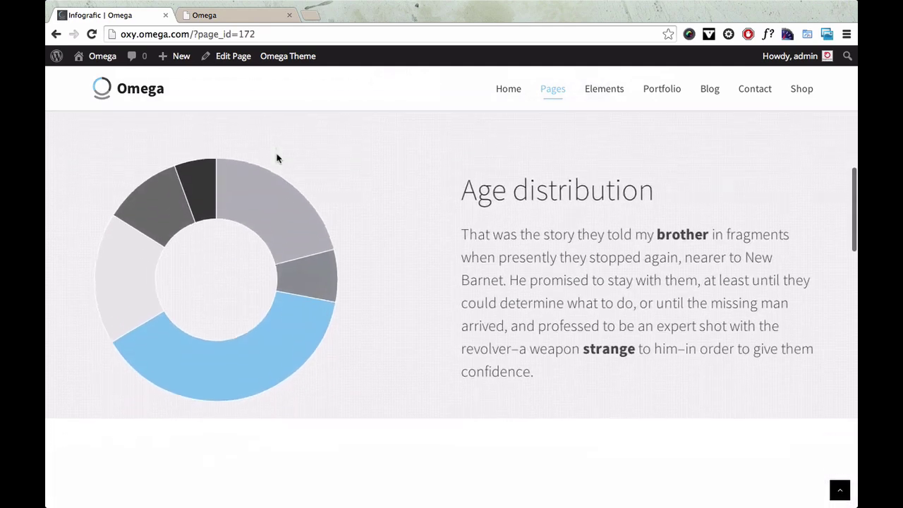
pyautogui.scroll(-10, 276, 157)
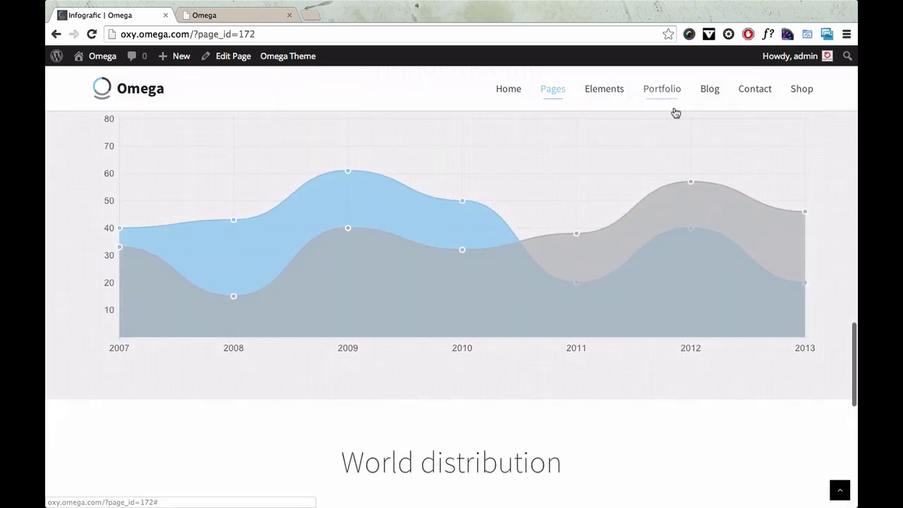
# Open the Portfolio 4 Columns Classic page and scroll through it
pyautogui.moveTo(681, 106)
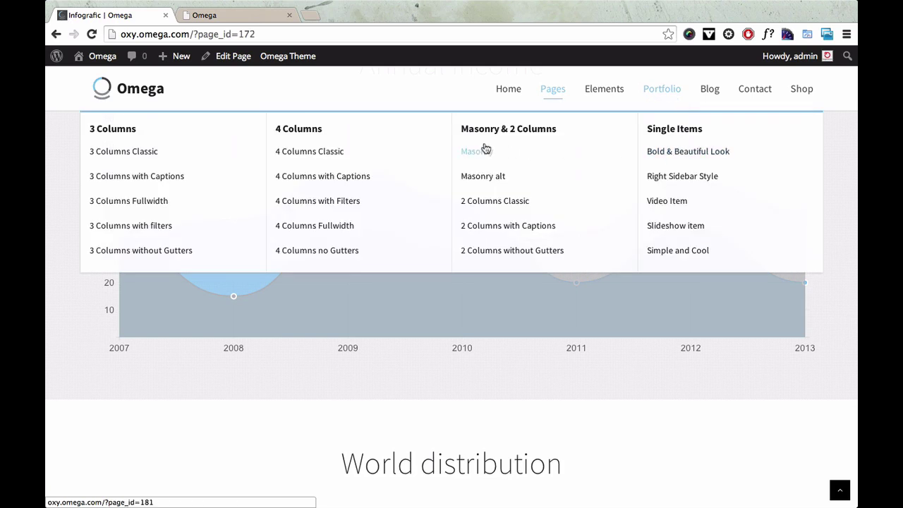
pyautogui.click(360, 161)
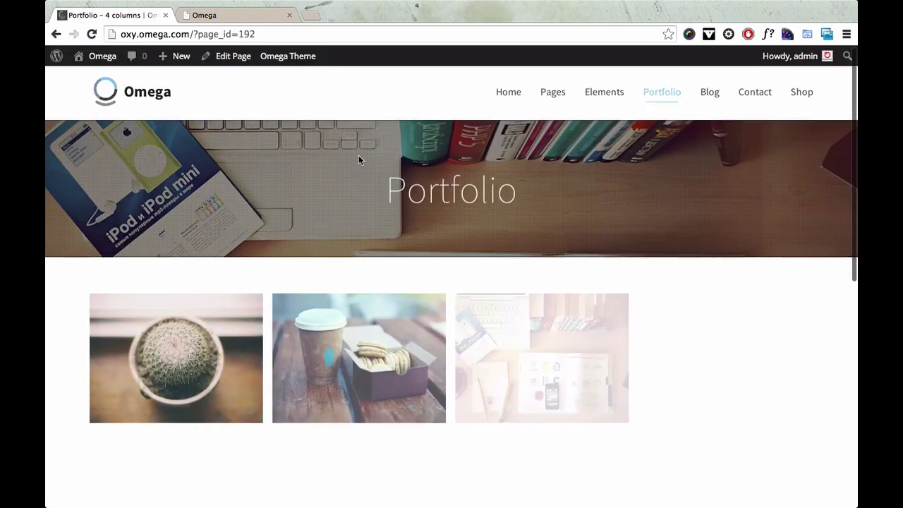
pyautogui.scroll(-5, 358, 160)
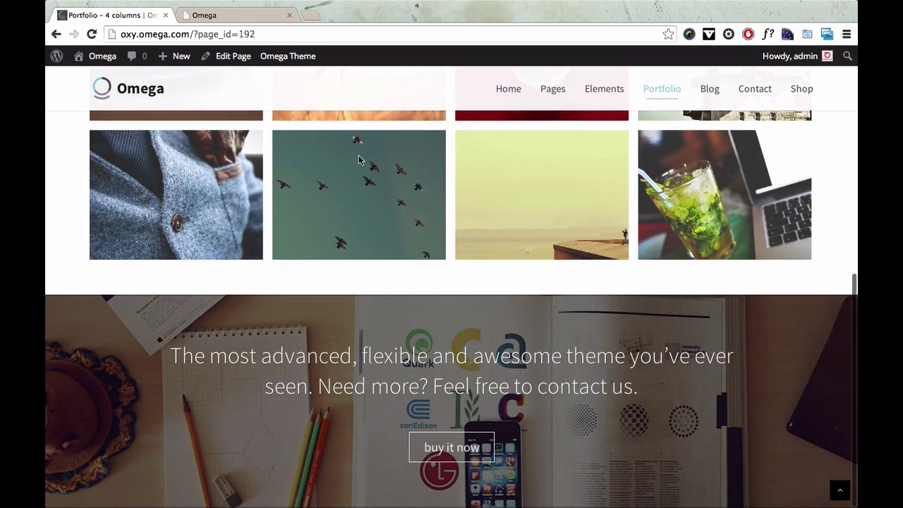
pyautogui.scroll(6, 358, 155)
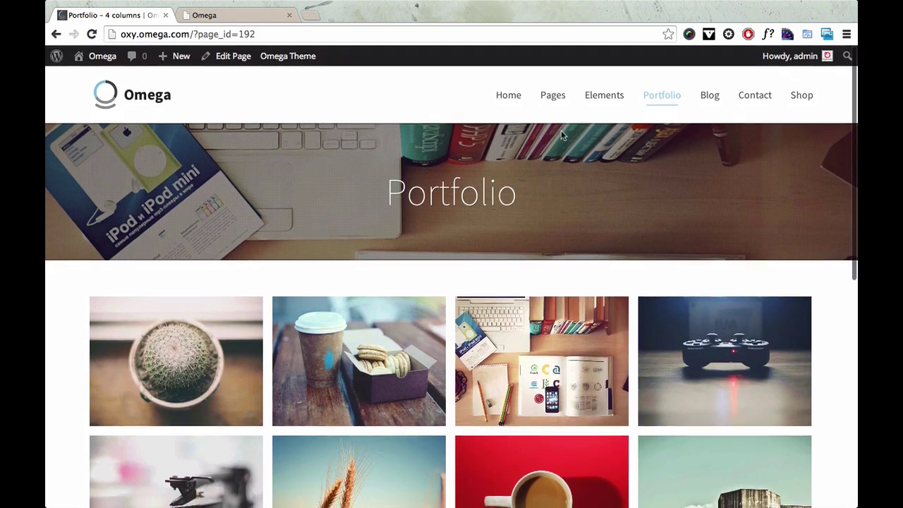
# Browse the Elements Accordion page, then go to the Shop Full Width page
pyautogui.moveTo(597, 103)
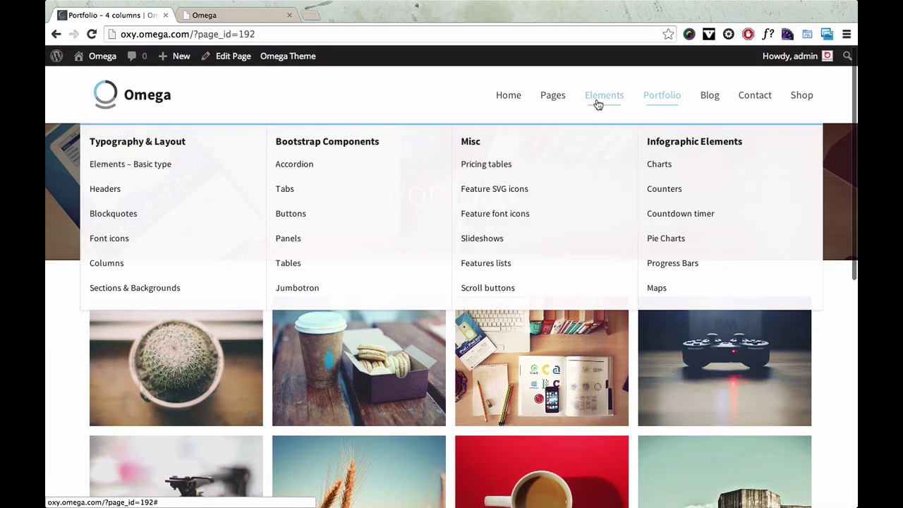
pyautogui.click(414, 169)
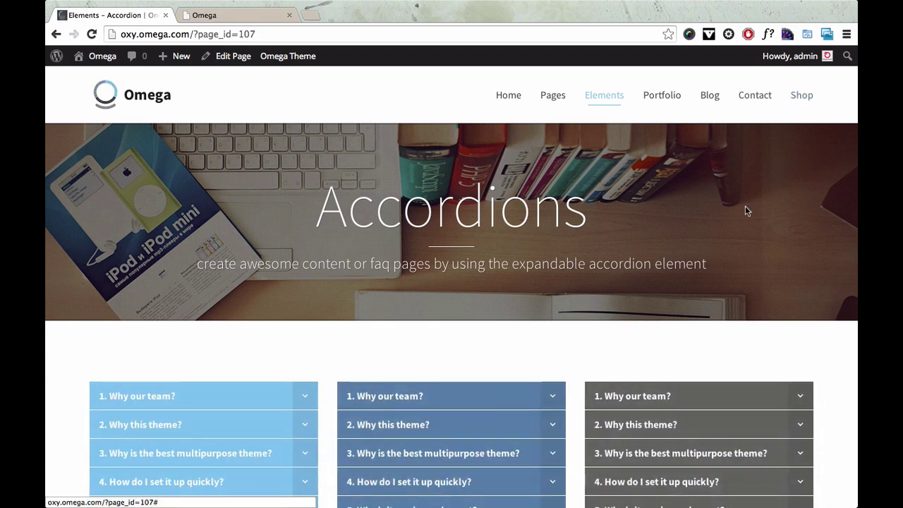
pyautogui.scroll(-4, 744, 208)
pyautogui.moveTo(806, 101)
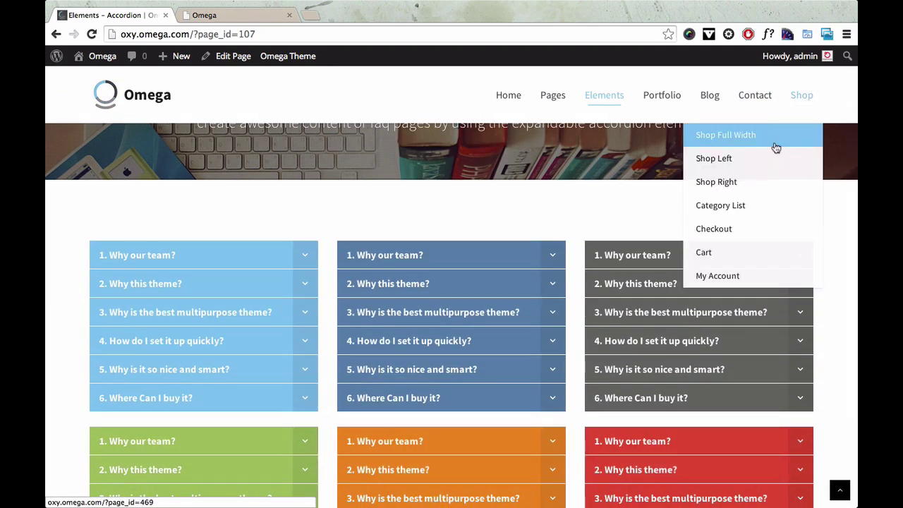
pyautogui.click(776, 147)
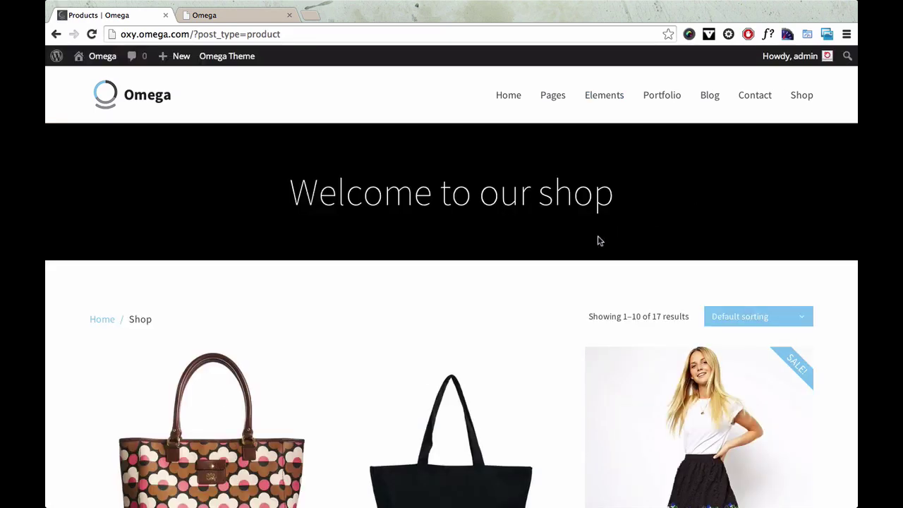
# Scroll through the shop listing and open the Black and White product page
pyautogui.scroll(-5, 597, 241)
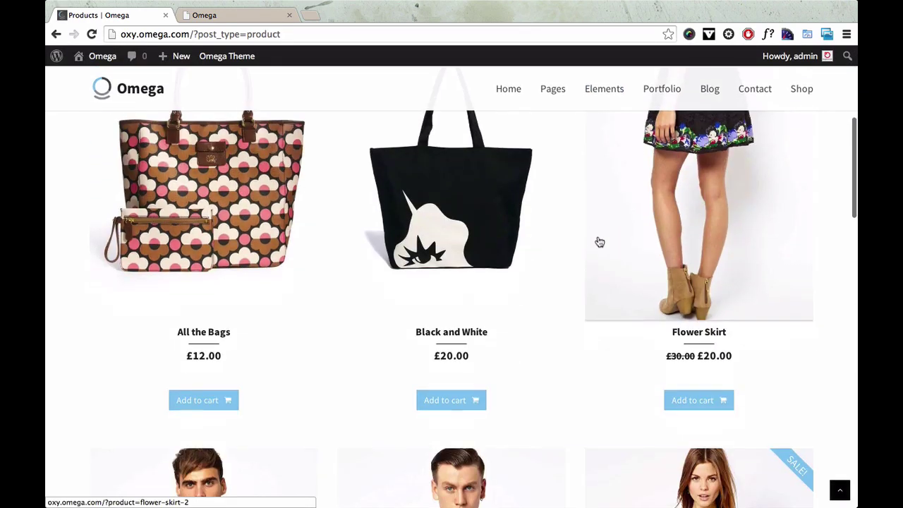
pyautogui.scroll(-5, 599, 242)
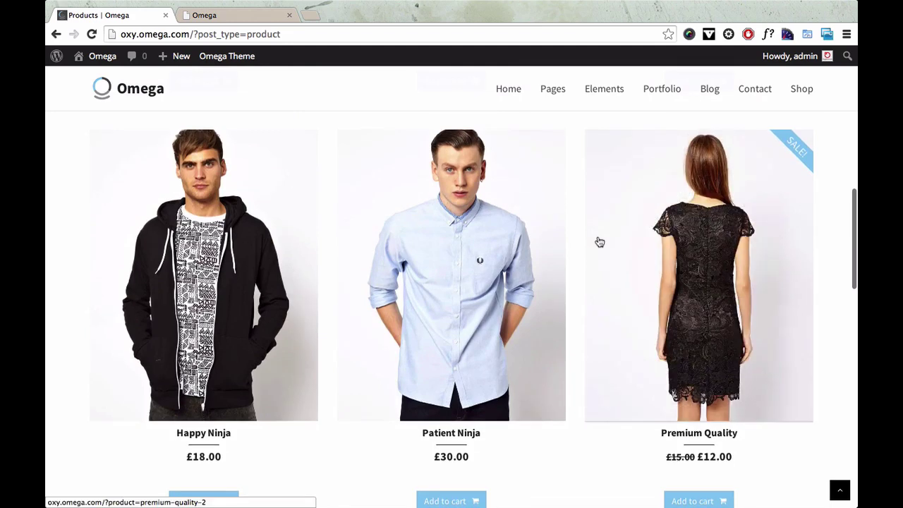
pyautogui.scroll(-1, 599, 242)
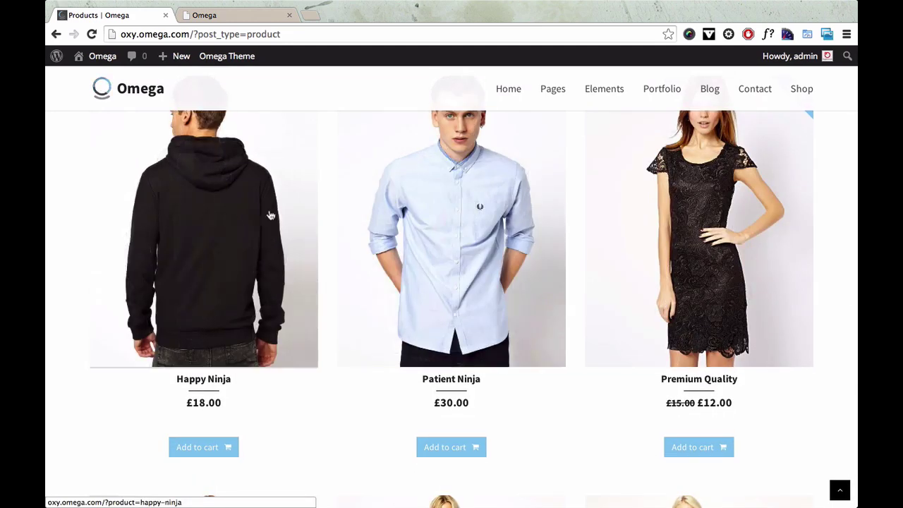
pyautogui.scroll(5, 468, 218)
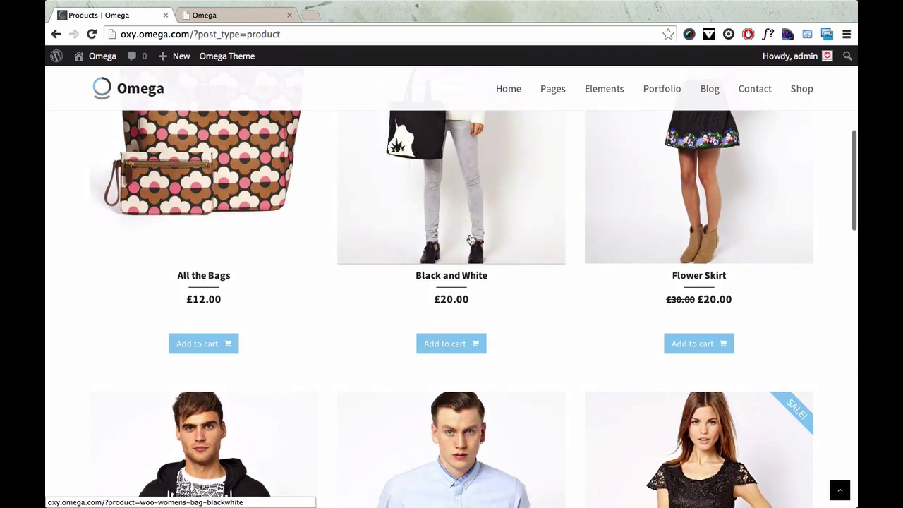
pyautogui.click(471, 240)
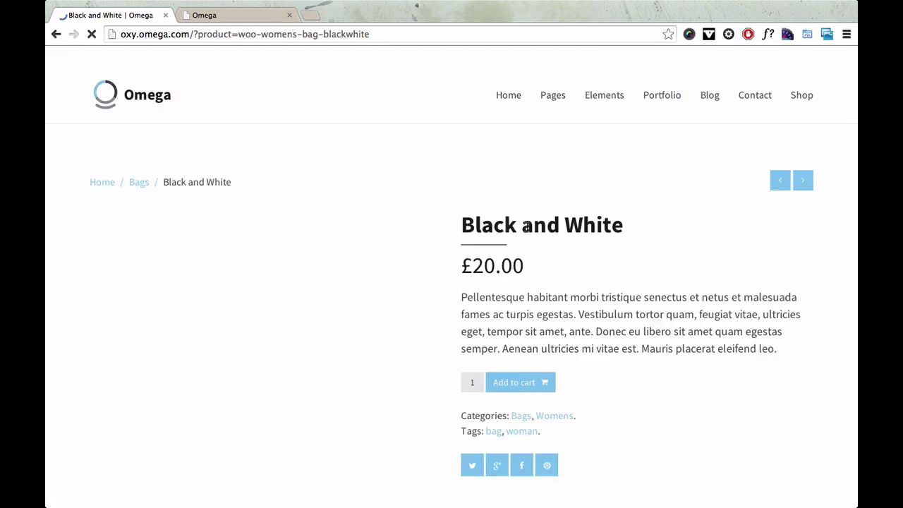
# Make the second product photo the main image and view the product's Reviews tab
pyautogui.scroll(-5, 280, 298)
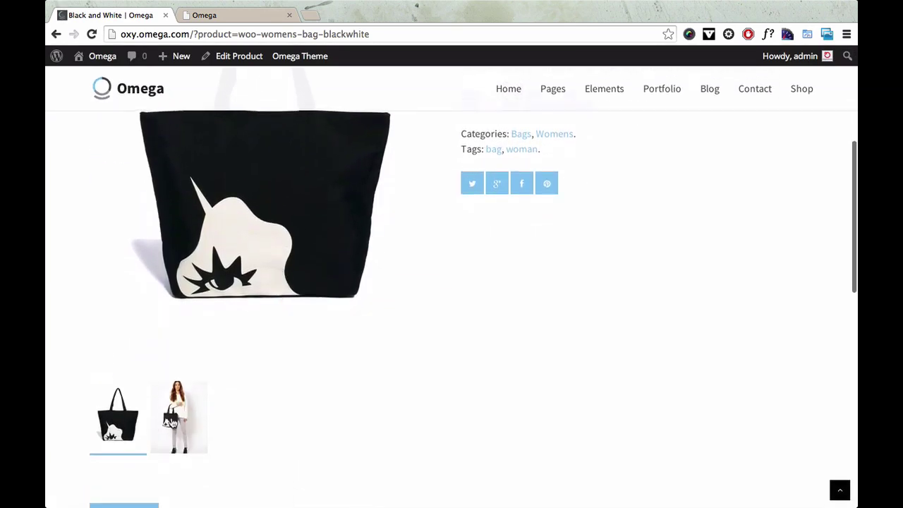
pyautogui.click(178, 416)
pyautogui.scroll(-4, 258, 310)
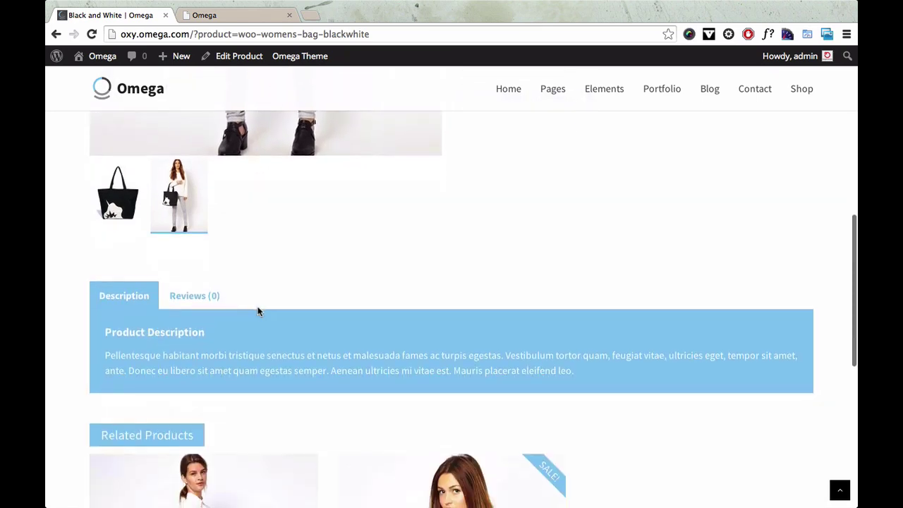
pyautogui.click(195, 292)
pyautogui.scroll(10, 414, 238)
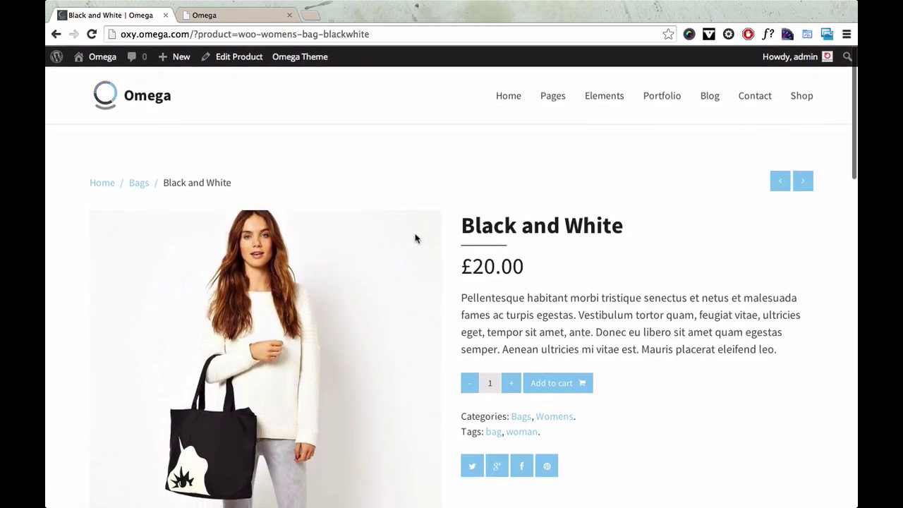
pyautogui.moveTo(510, 101)
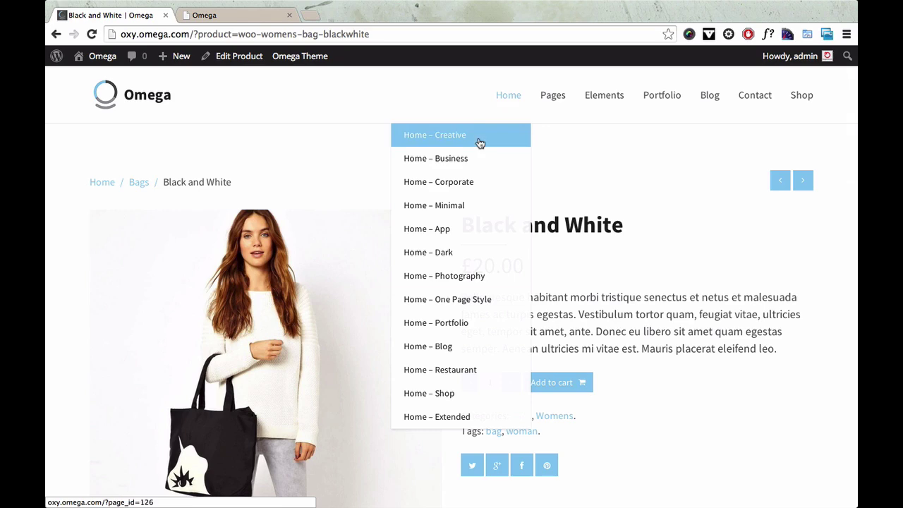